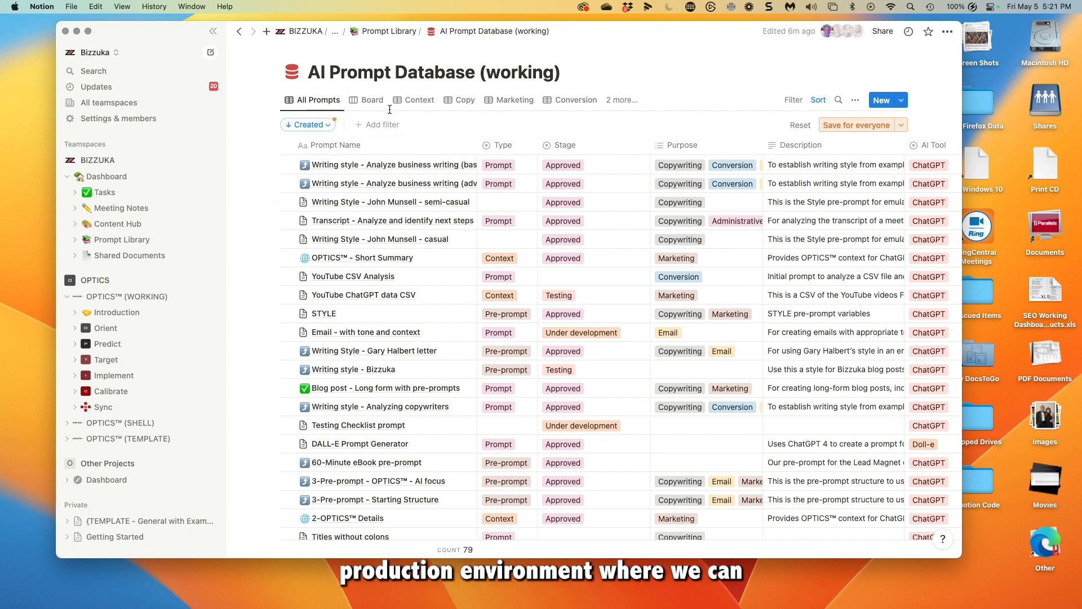
Step: View the AI Prompt Database as a board by stage, and return to the All Prompts table
left_click(370, 106)
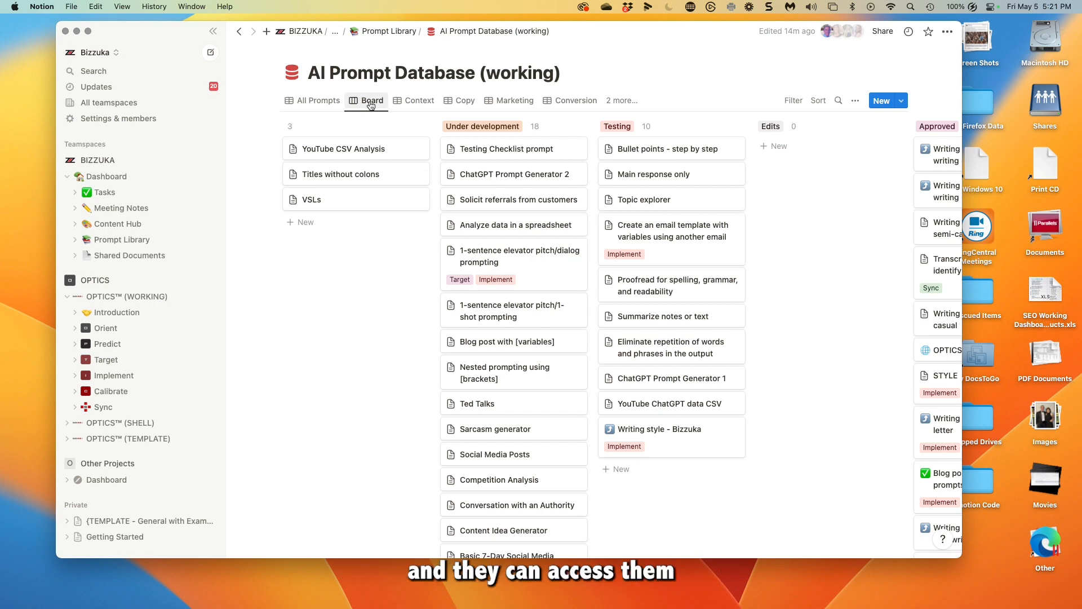
left_click(331, 104)
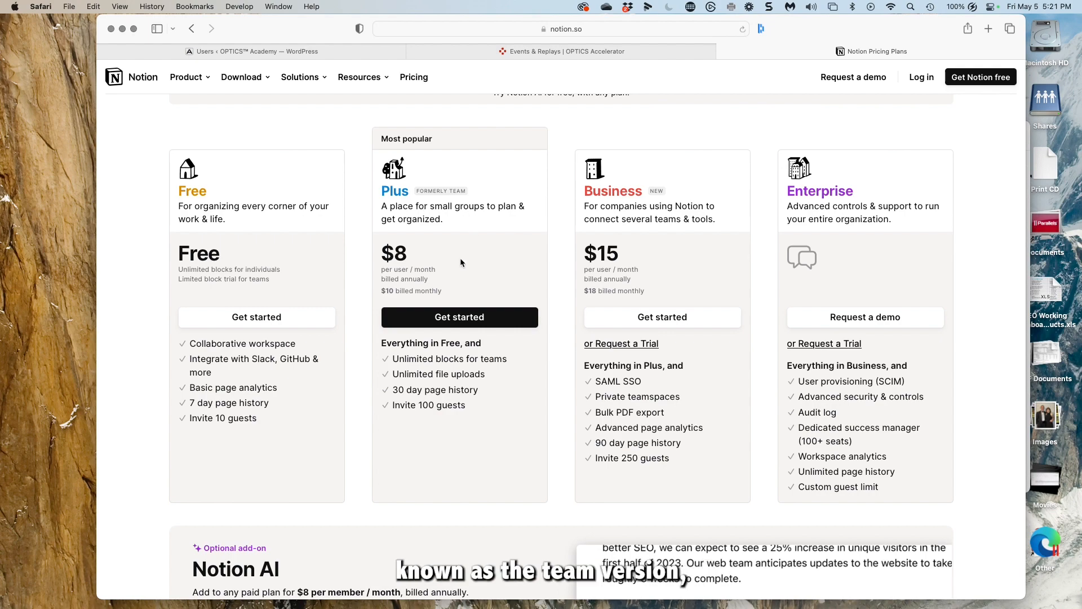
Step: Switch from the Notion pricing page past the prompt database to Chrome and show The Gary Halbert Letter page
key("ctrl+Right")
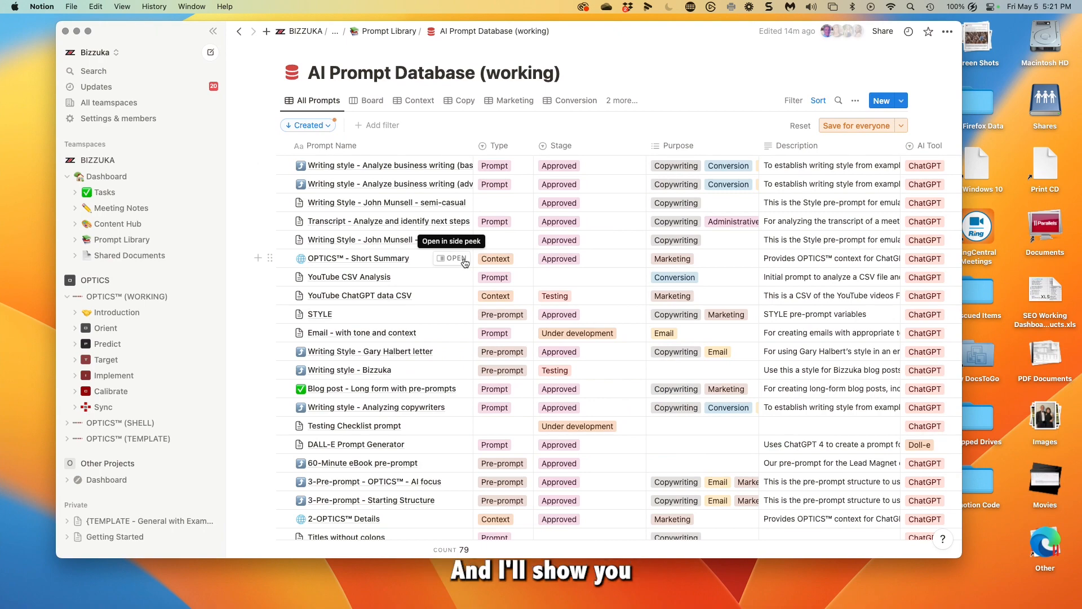
key("ctrl+Right")
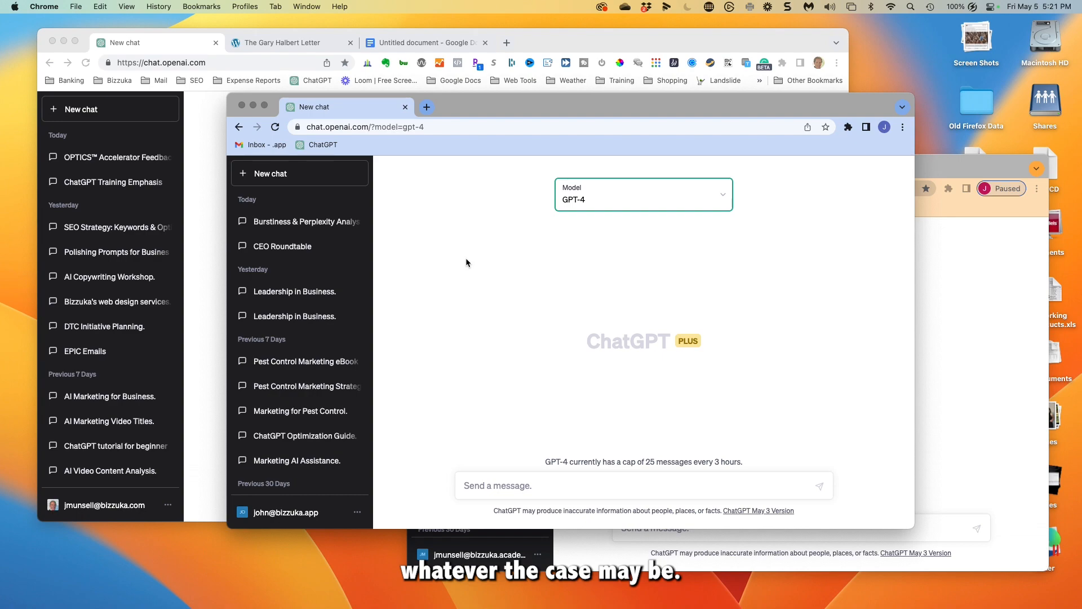
key("ctrl+Left")
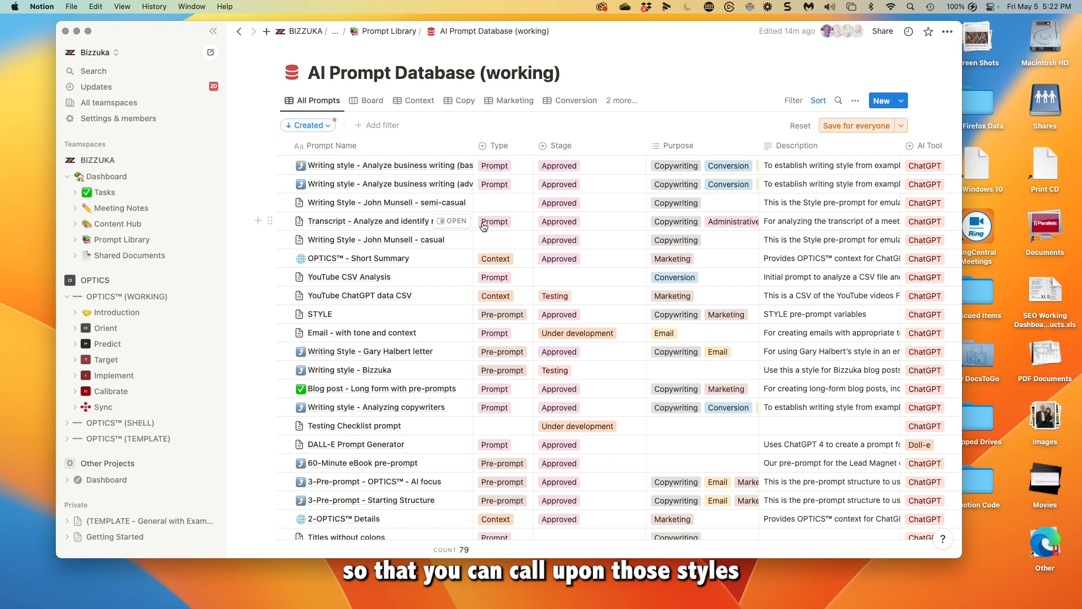
key("ctrl+Right")
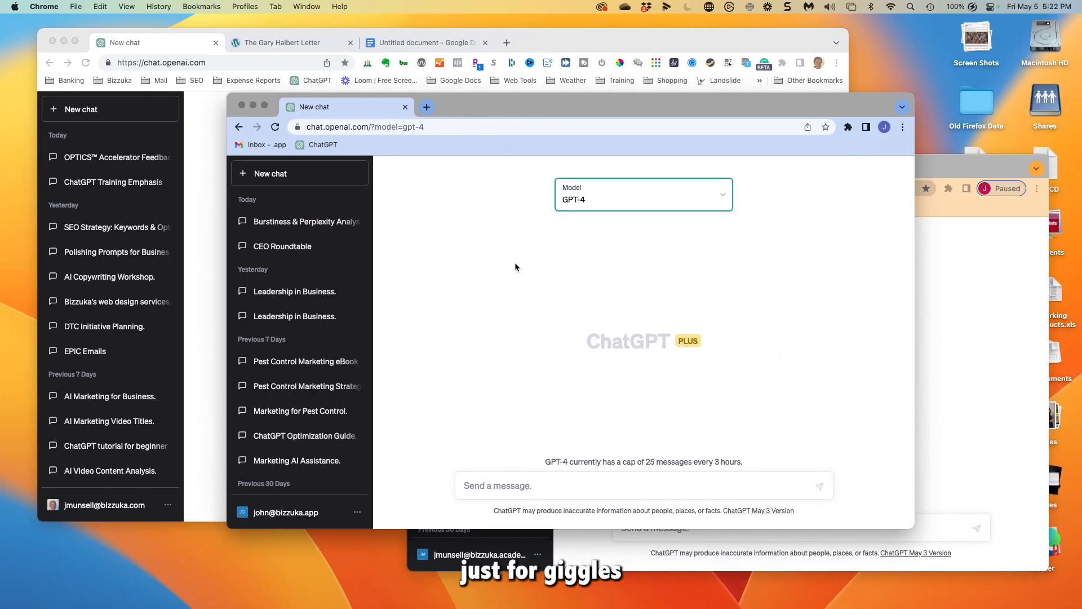
left_click(299, 45)
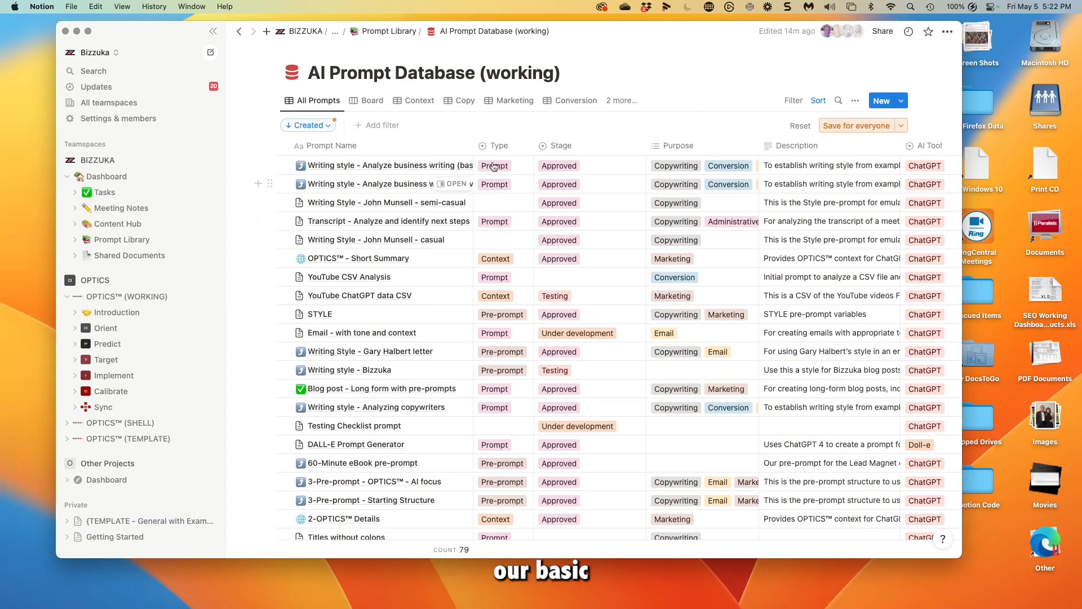
Step: In Notion, open the entry "Writing style - Analyze business writing (basic)" and copy its Prompt text
left_click(461, 166)
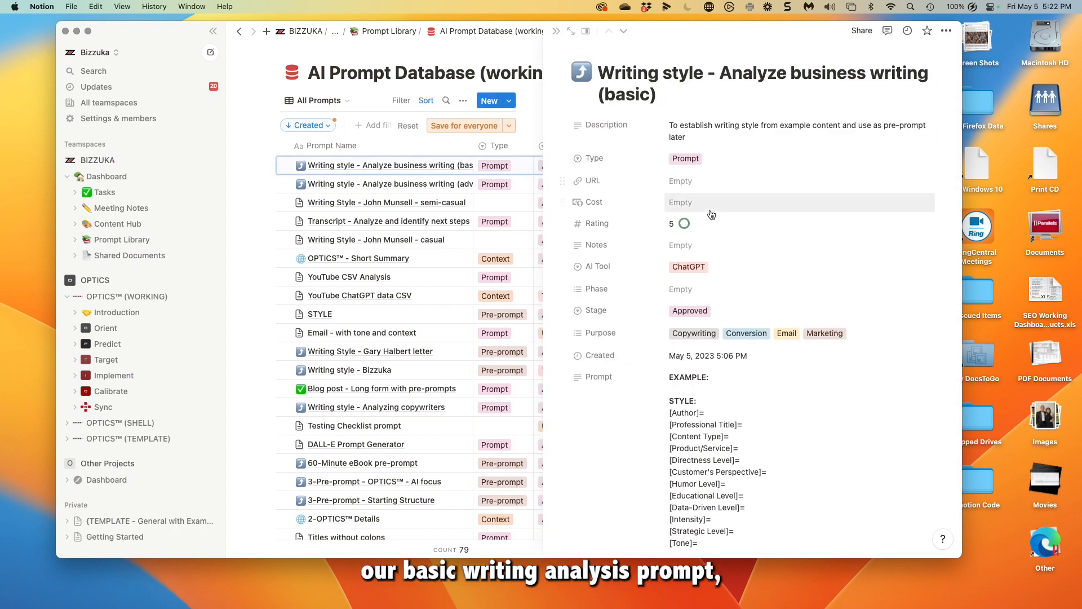
mouse_move(727, 415)
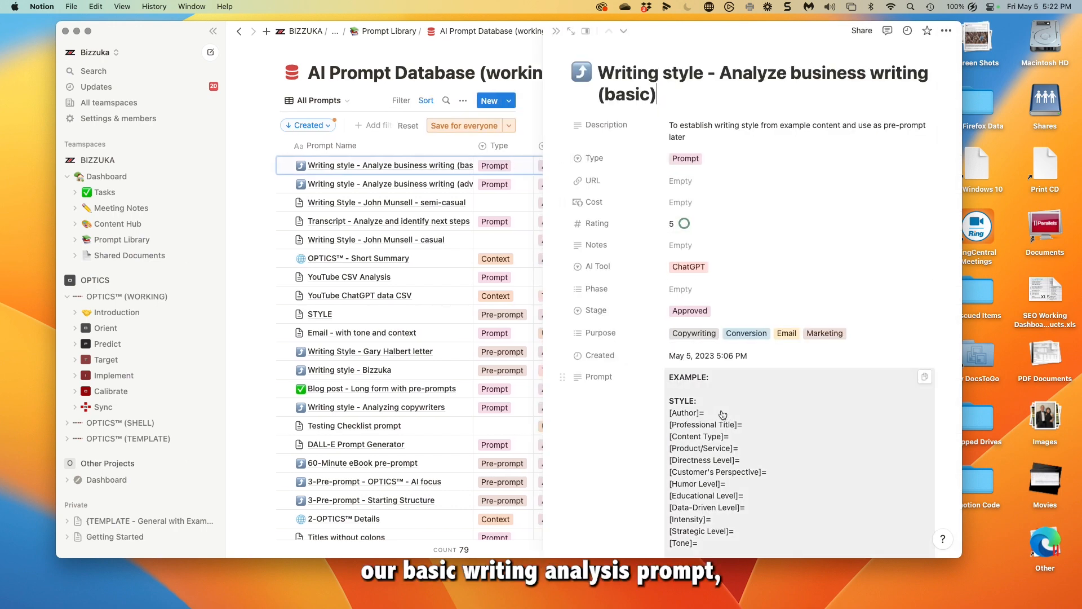
left_click(924, 381)
Step: Switch to Chrome, reload the new GPT-4 chat in ChatGPT and paste the copied prompt into the message
key("ctrl+Right")
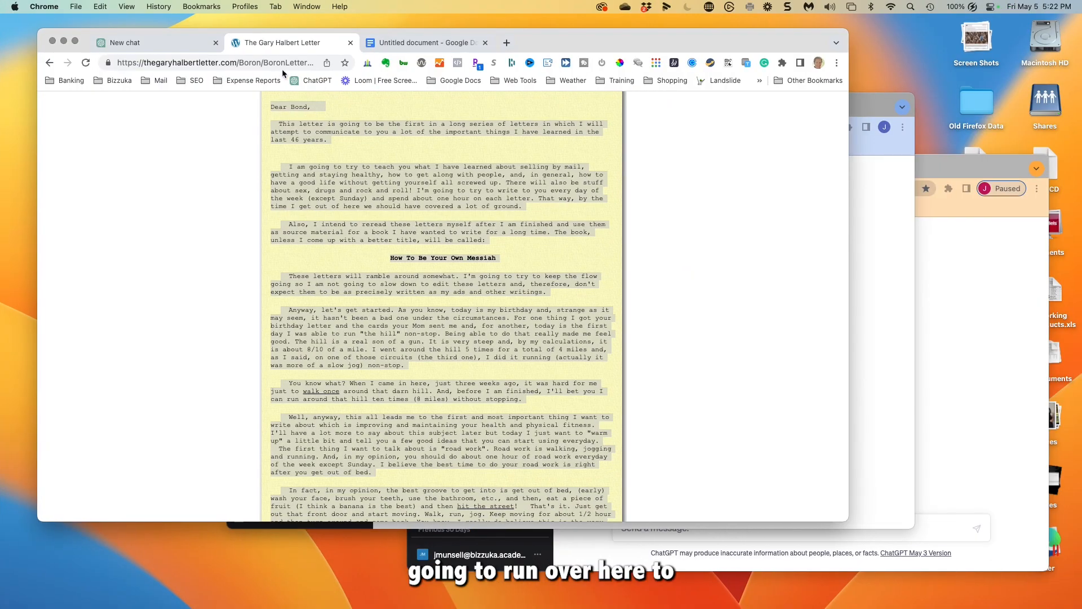
left_click(870, 95)
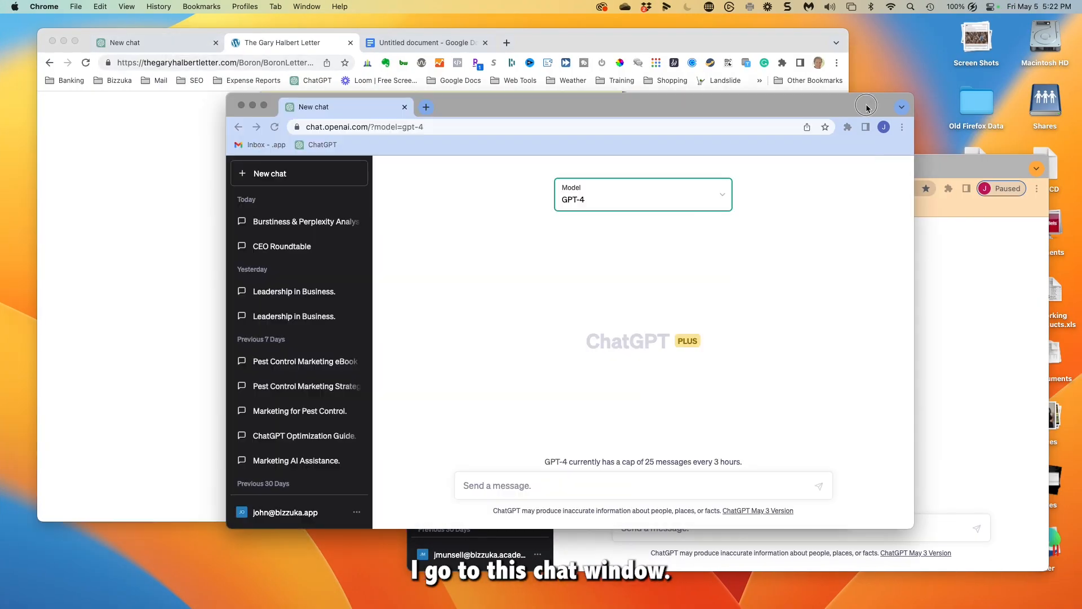
key("super+r")
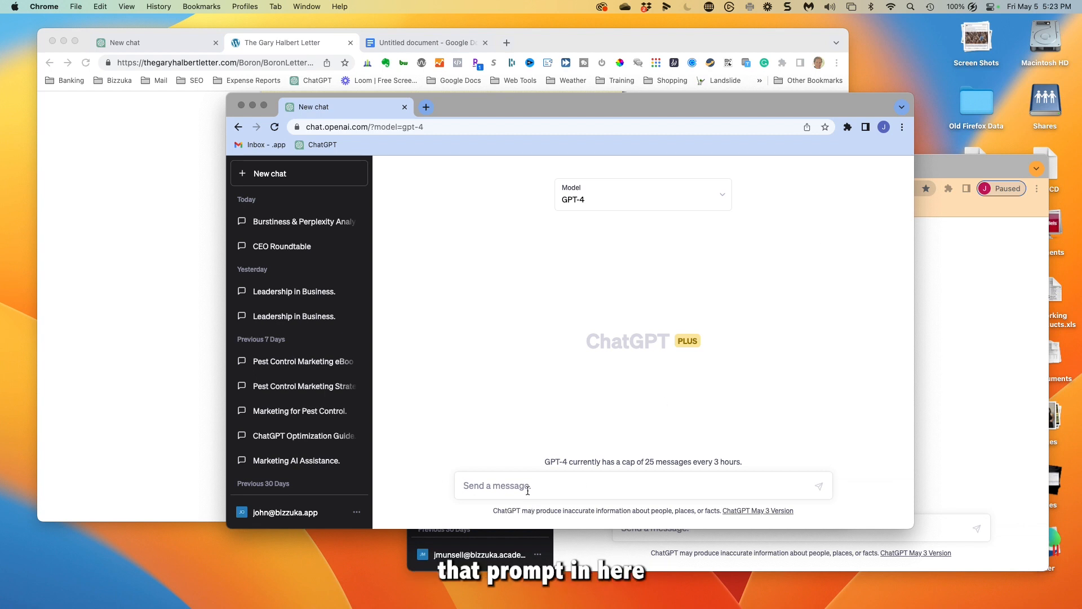
key("super+v")
scroll(535, 473, "up", 5)
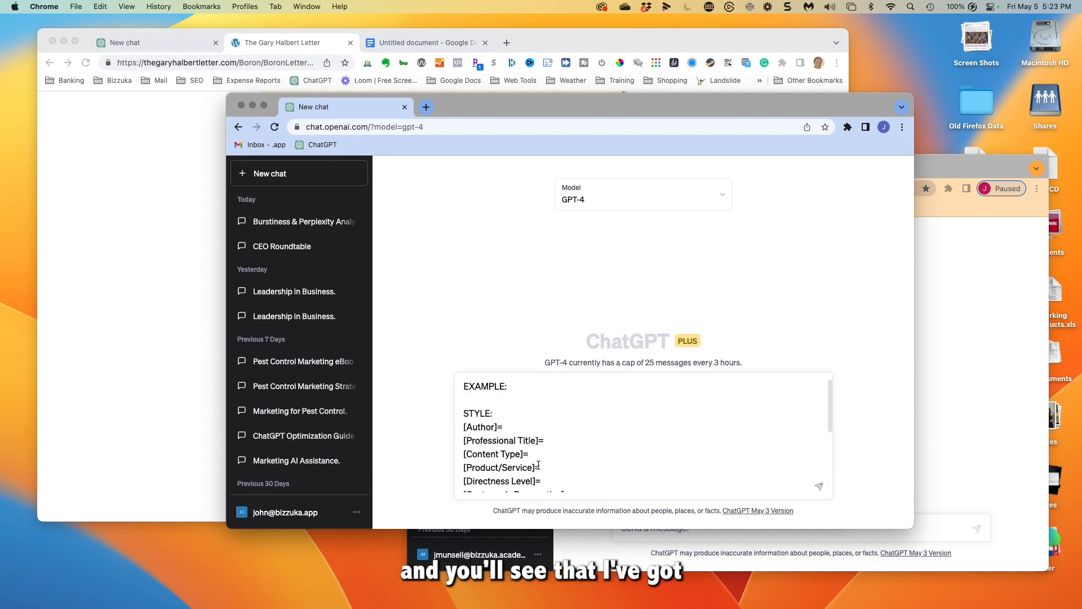
Step: Copy the selected letter text from The Gary Halbert Letter page and paste it below EXAMPLE in the ChatGPT message
left_click(464, 399)
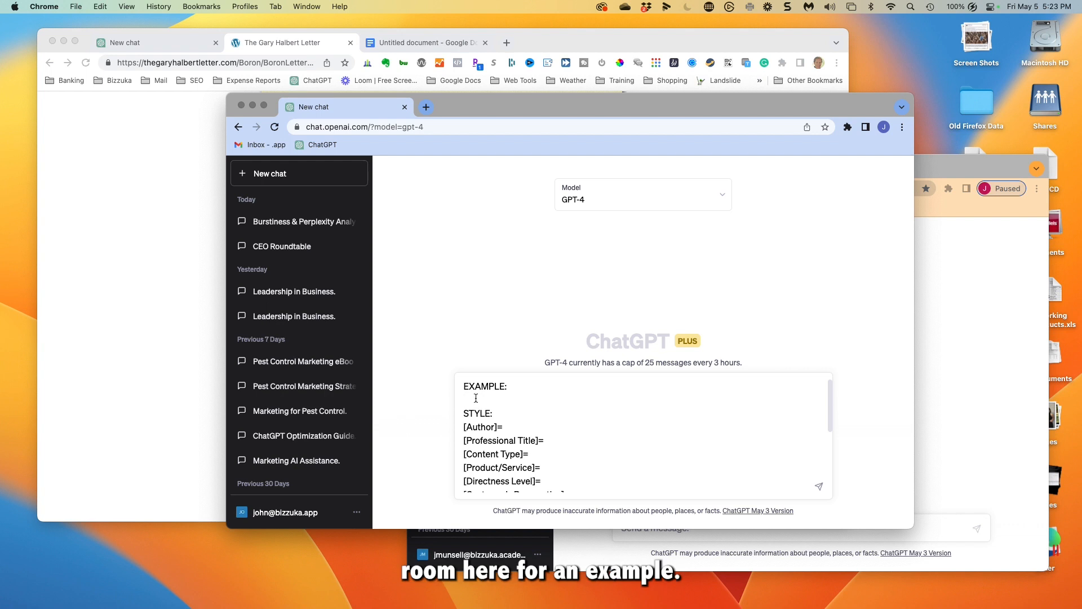
scroll(510, 423, "down", 5)
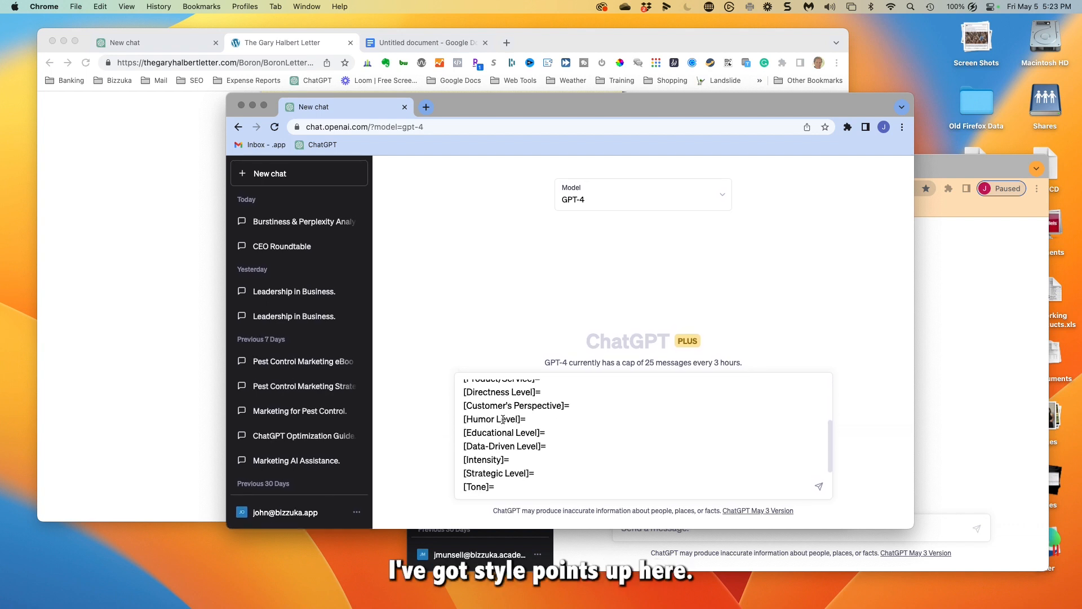
scroll(504, 420, "up", 5)
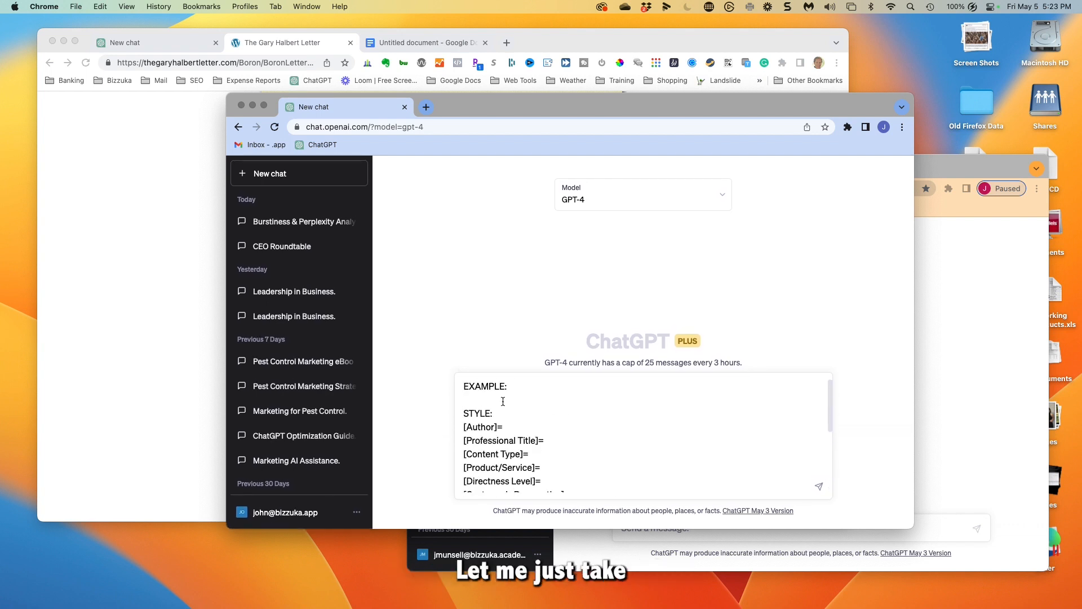
left_click(286, 48)
right_click(354, 204)
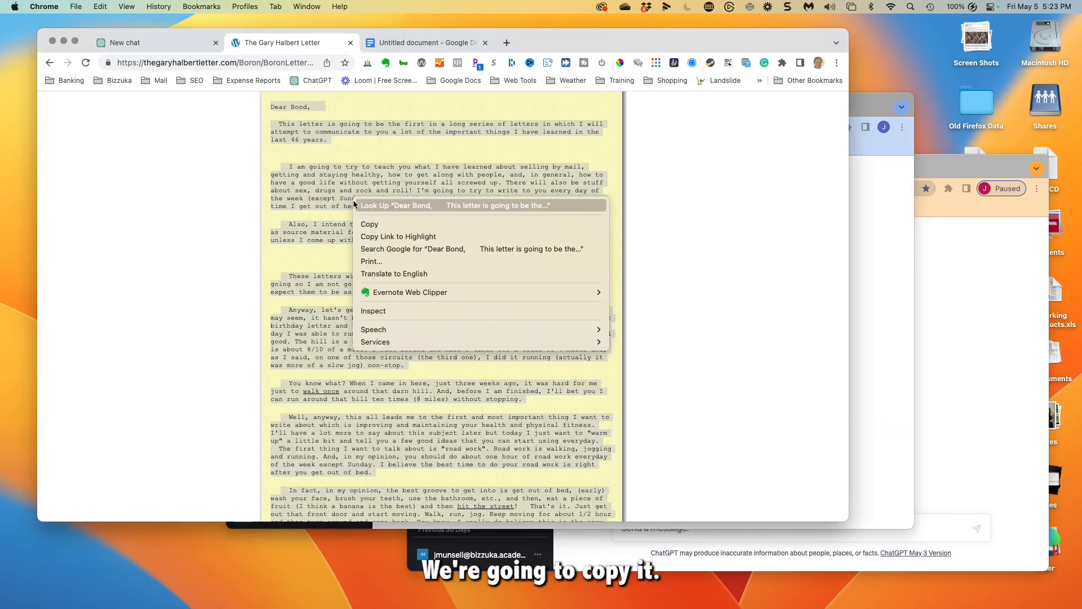
left_click(367, 224)
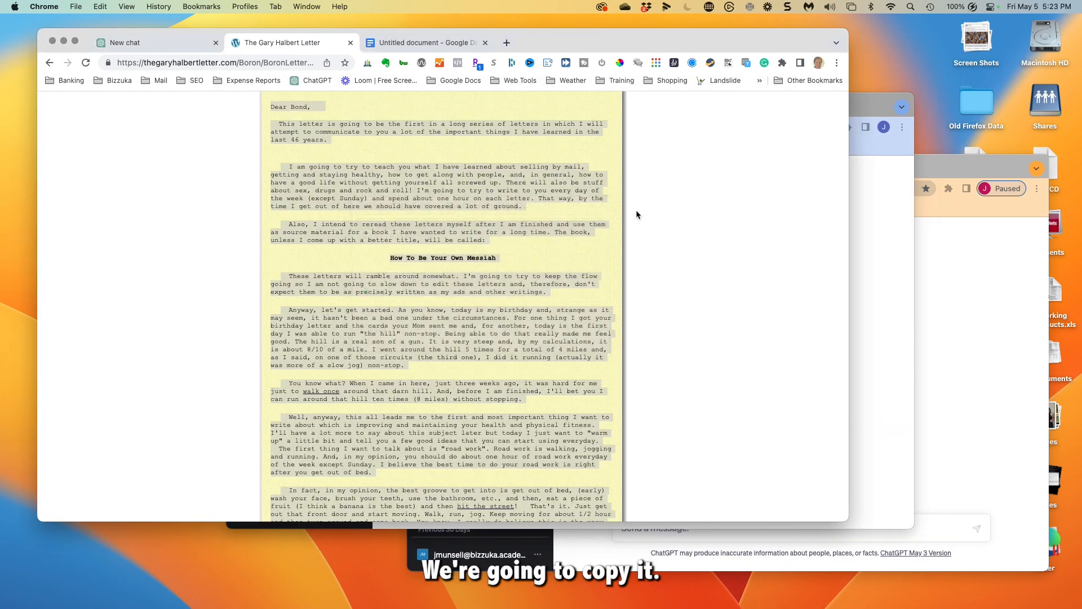
left_click(856, 112)
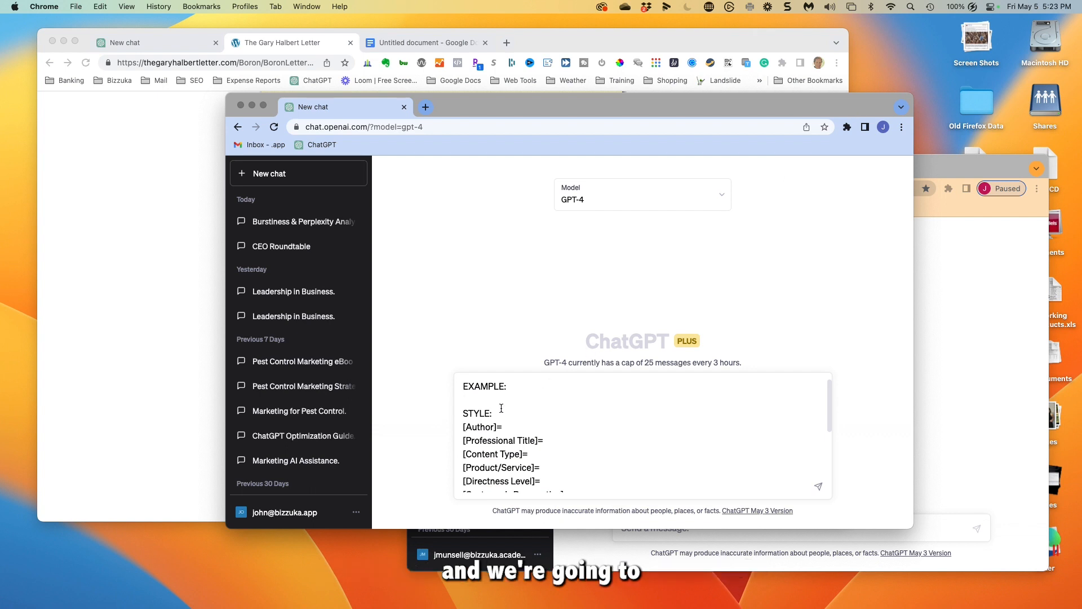
key("super+v")
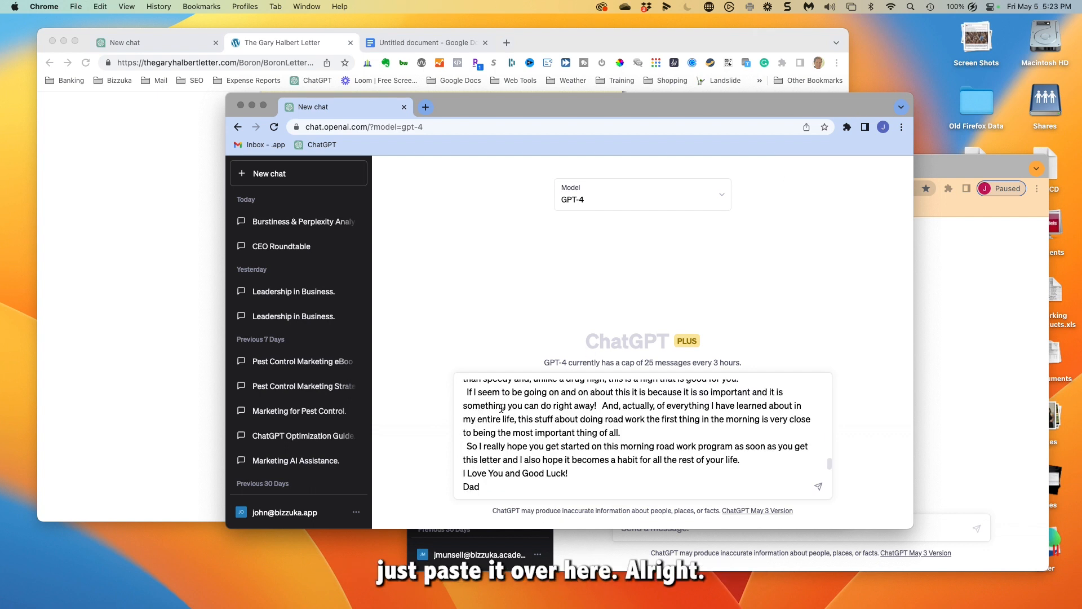
Step: Delete the closing "Dad" from the end of the pasted example letter
key("BackSpace")
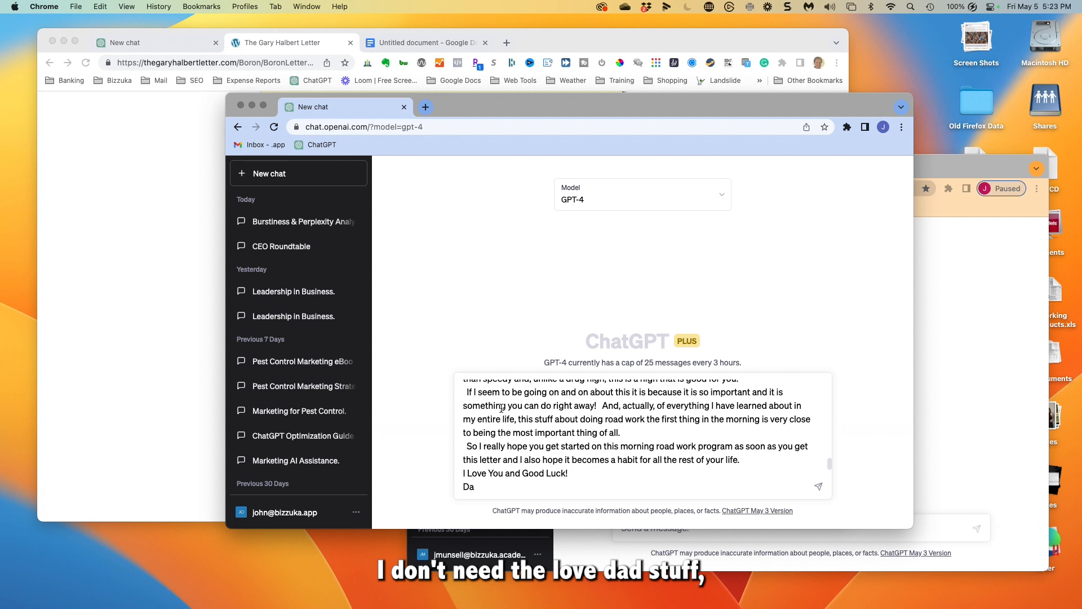
key("BackSpace")
key("BackSpace")
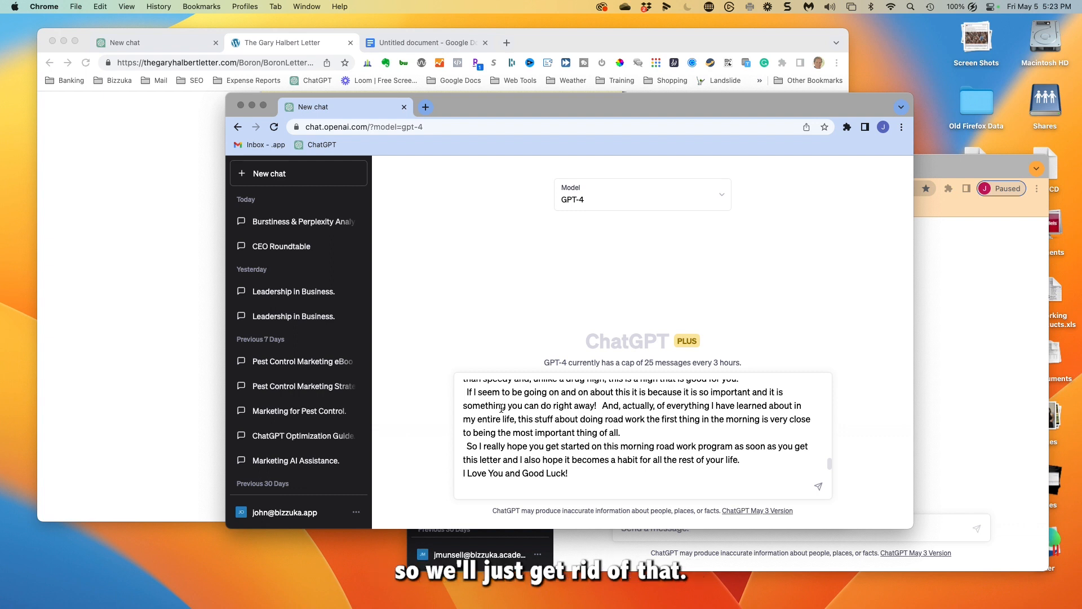
key("super+v")
key("super+v")
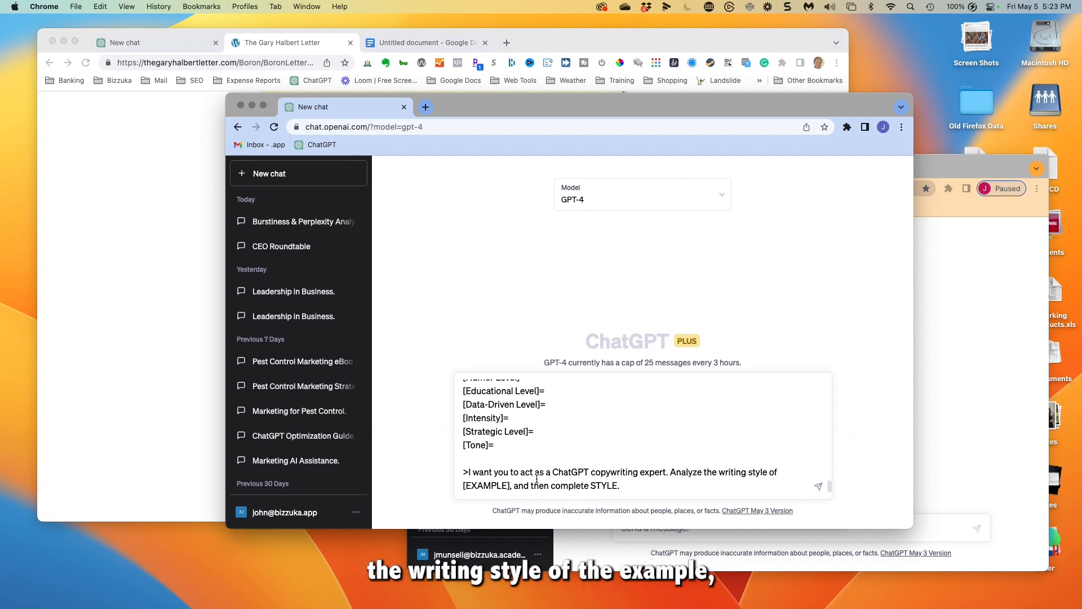
Step: Check the letter, the STYLE variables and the instruction in the message, and send the prompt to ChatGPT
scroll(520, 479, "up", 15)
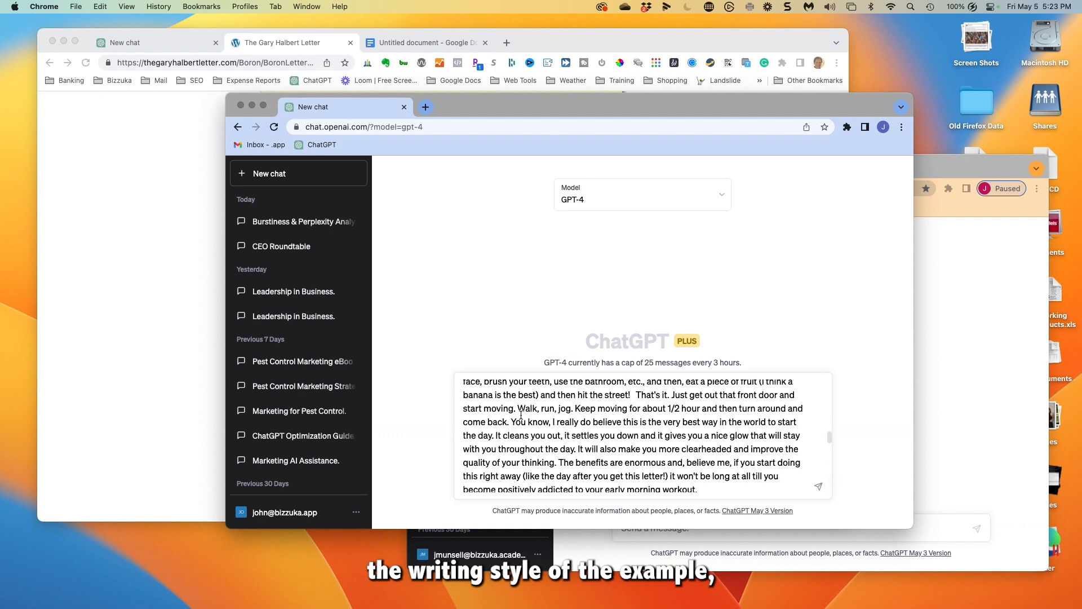
scroll(500, 416, "down", 15)
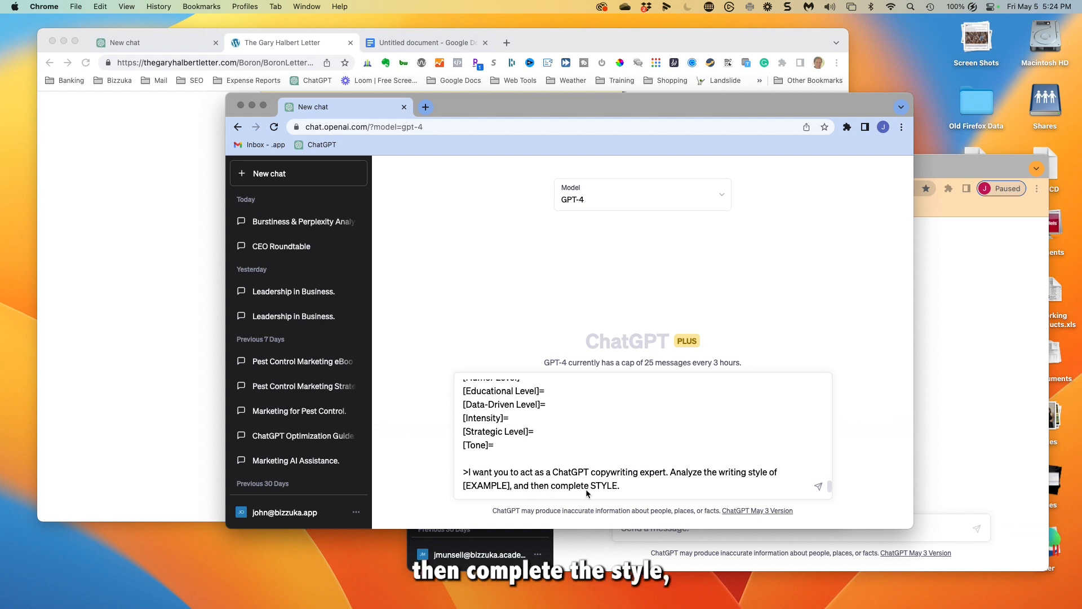
scroll(582, 479, "up", 6)
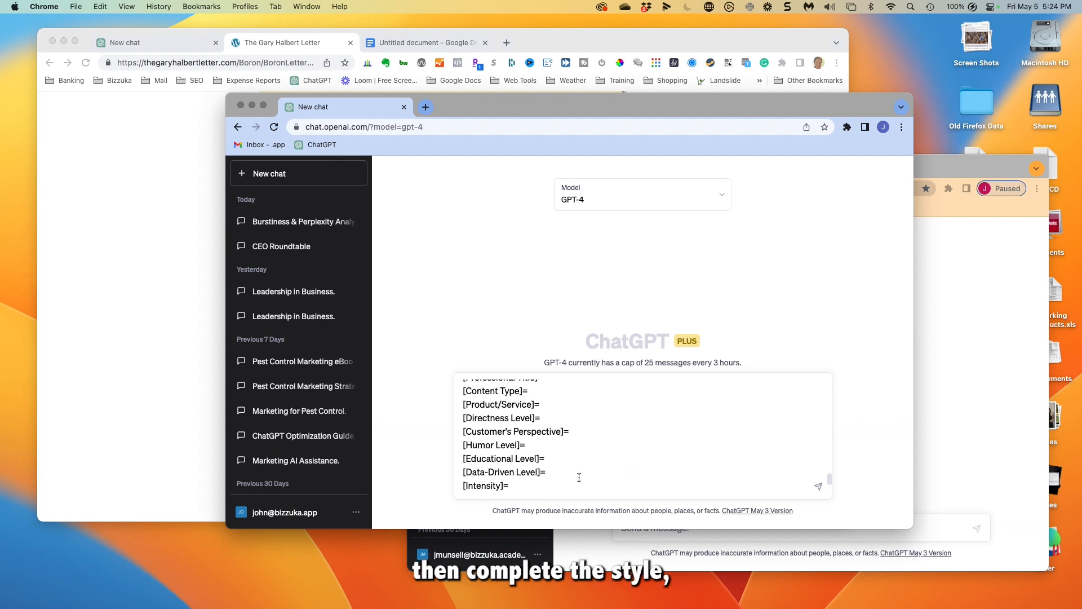
scroll(514, 458, "down", 5)
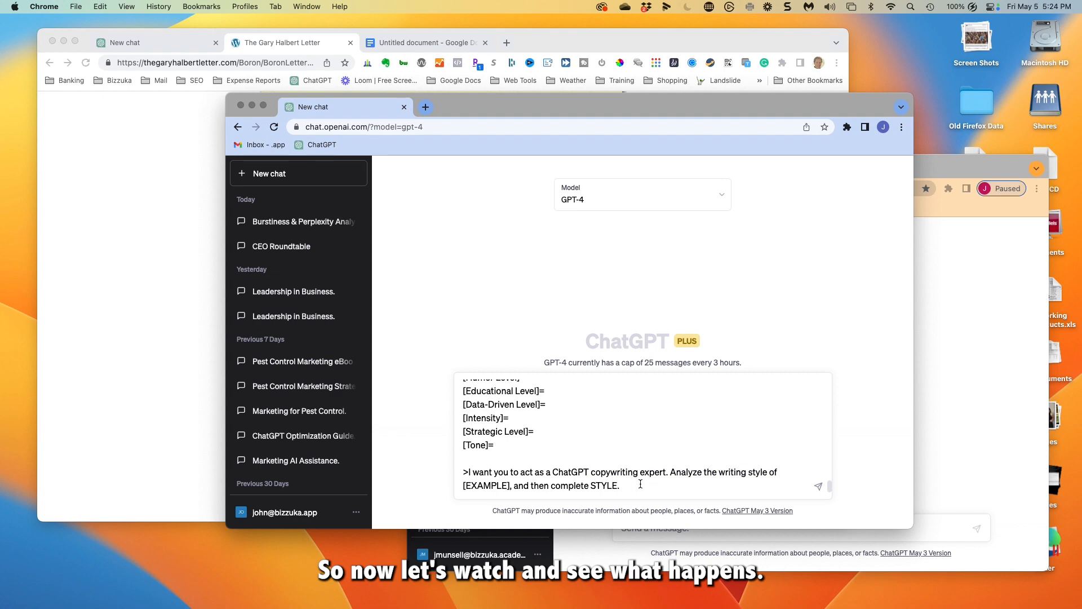
key("Return")
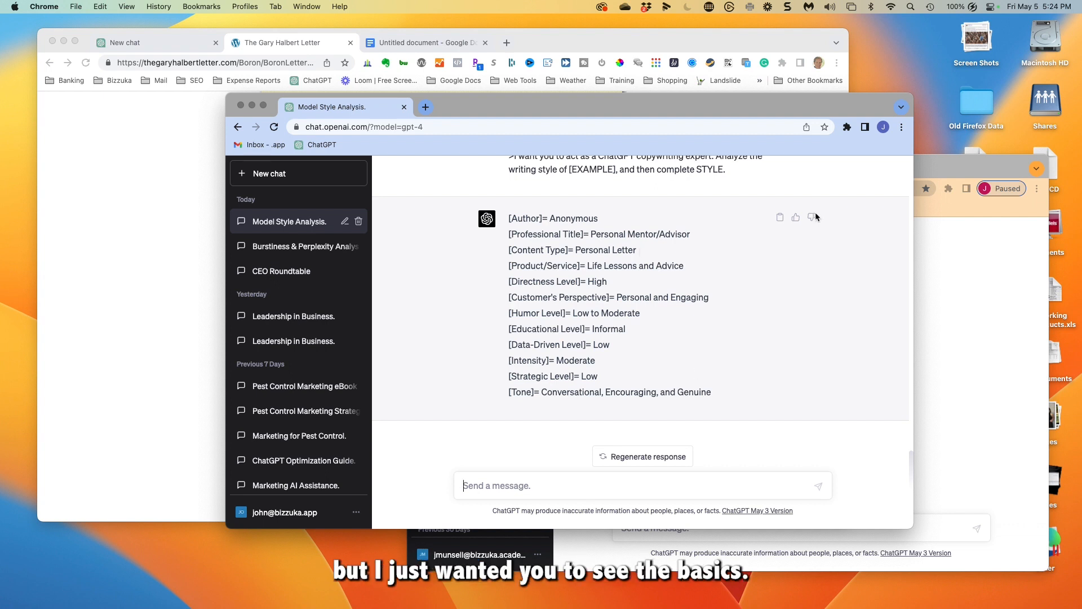
Step: Copy ChatGPT's completed style variables, switch back to Notion and close the open prompt entry
left_click(781, 219)
key("ctrl+Left")
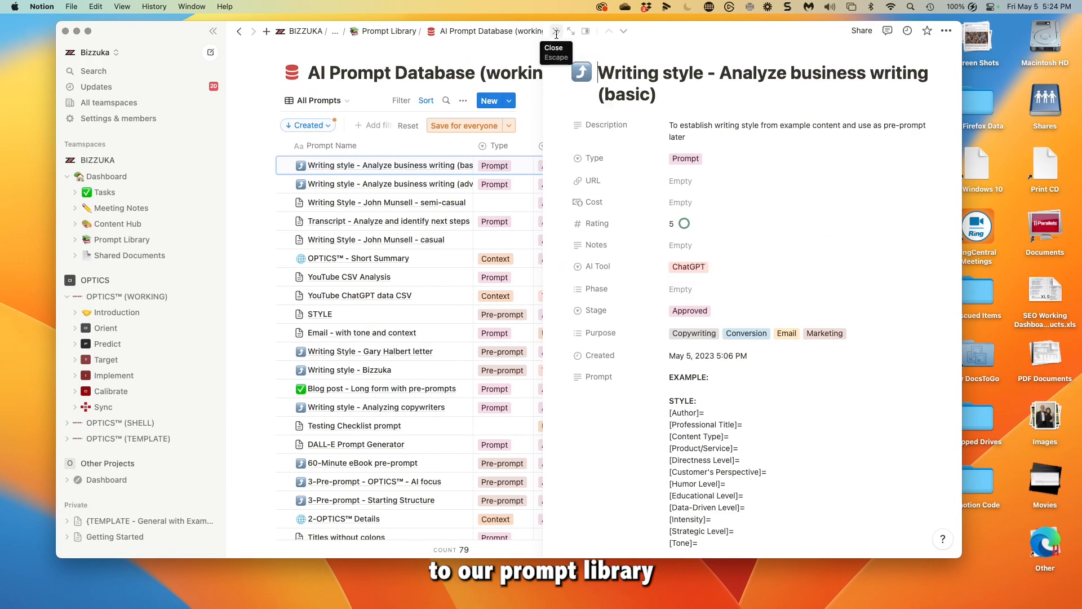
left_click(556, 31)
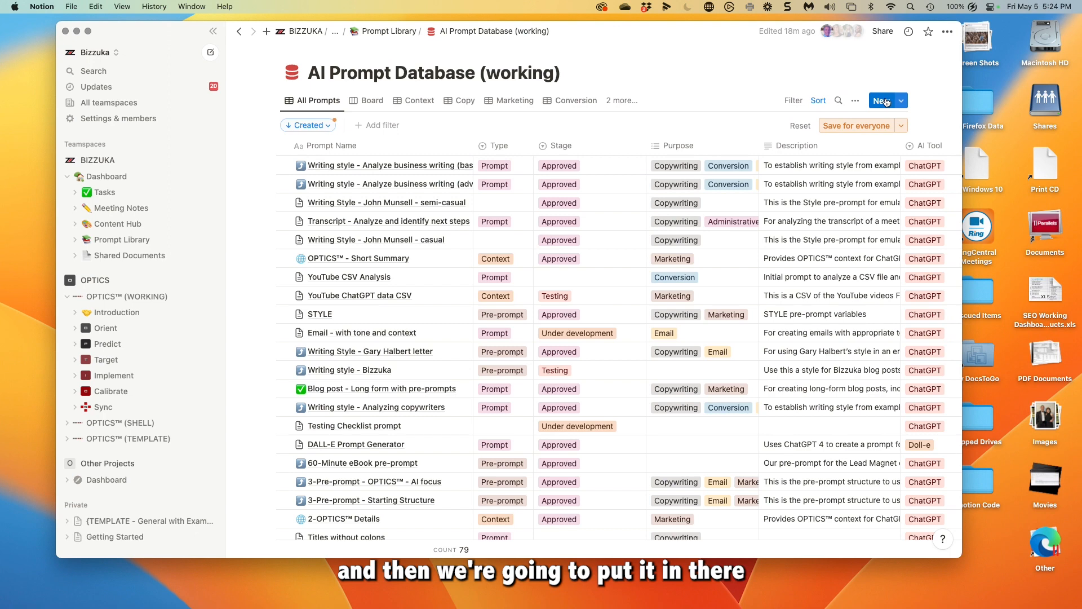
Step: Create a new entry in the AI Prompt Database titled "CEO Writing Style"
left_click(882, 100)
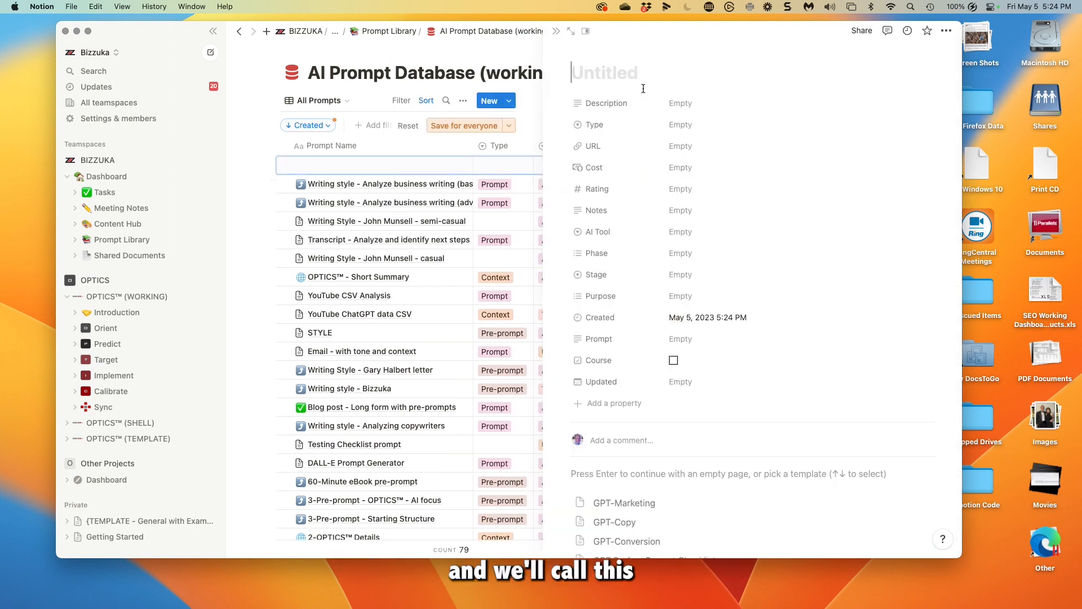
type("C")
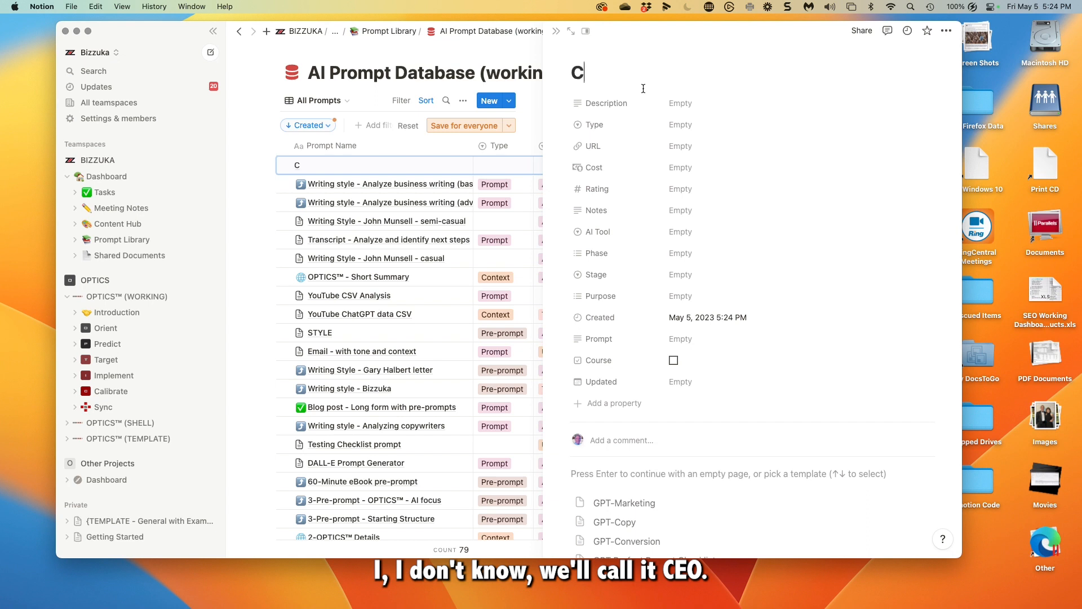
type("EO Writing Style")
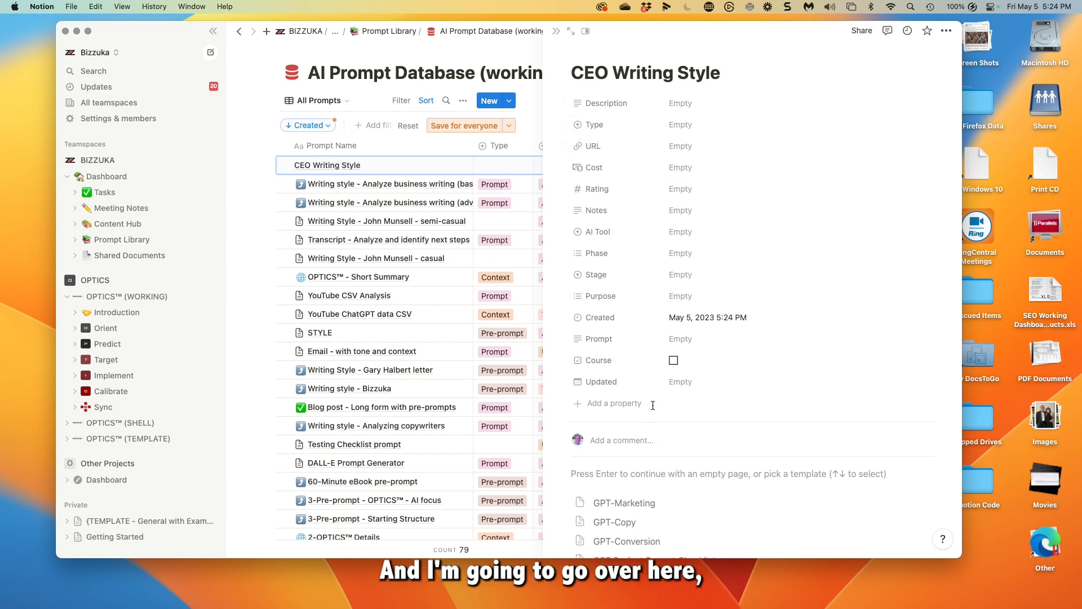
Step: Paste the copied style variables into the Prompt property of the CEO Writing Style entry
left_click(683, 339)
key("super+v")
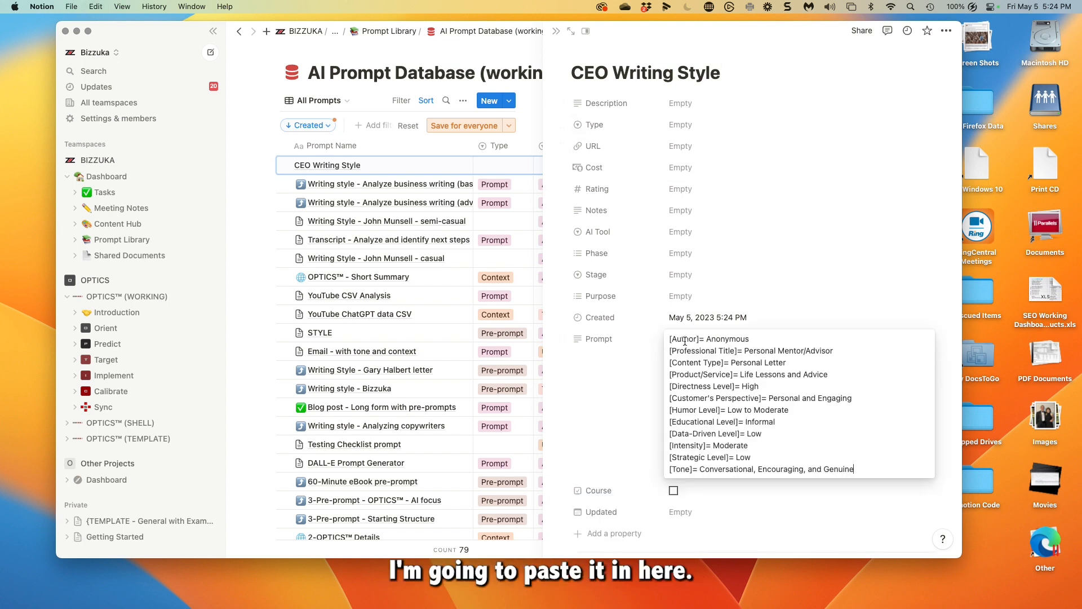
left_click(671, 341)
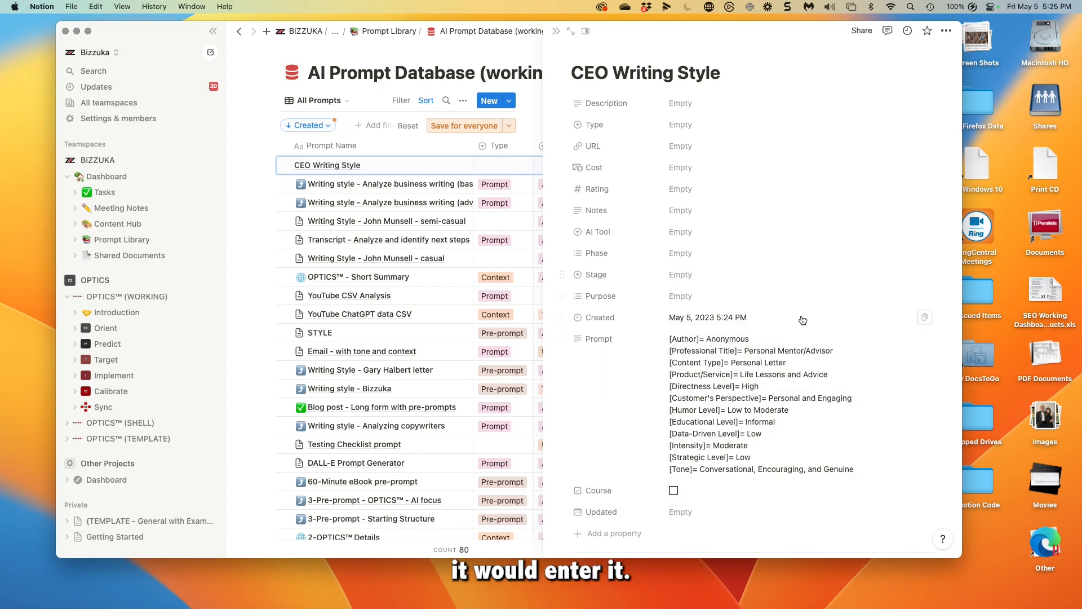
Step: Add the heading "STYLE:" on its own line above the [Author] variable in the CEO Writing Style entry's Prompt property
key("Escape")
left_click(776, 375)
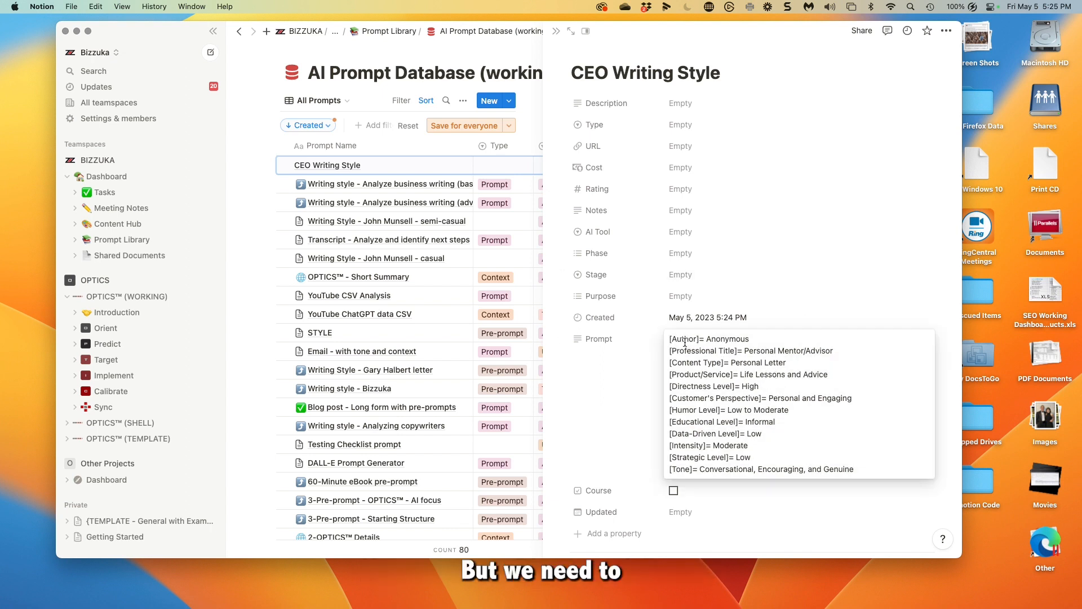
left_click_drag(670, 337, 684, 343)
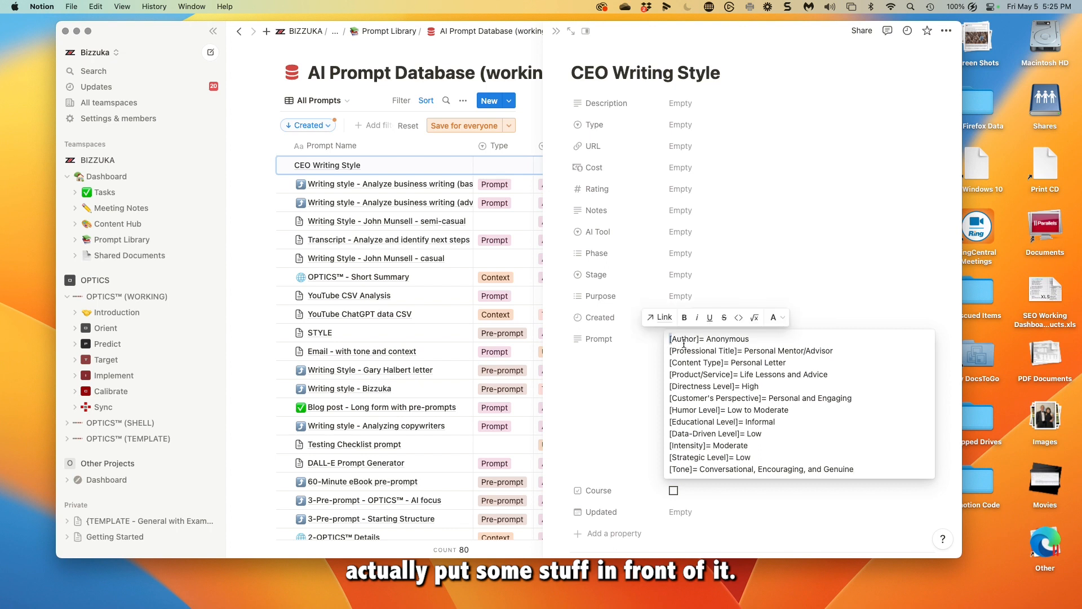
left_click(683, 343)
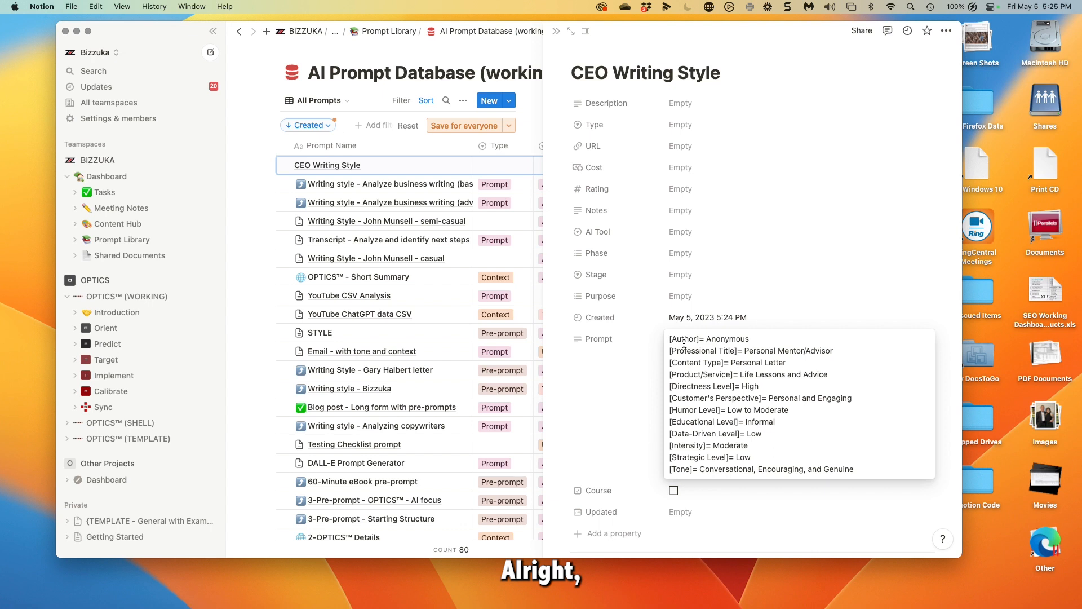
type("STYLE")
key("BackSpace")
key("BackSpace")
key("BackSpace")
type("YLE:")
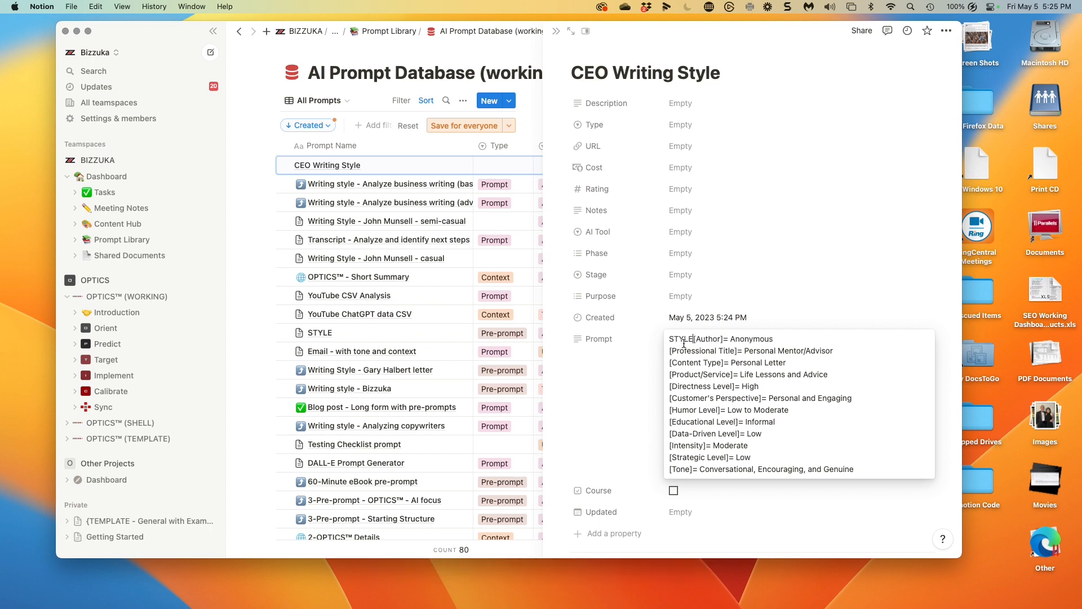
key("shift+Return")
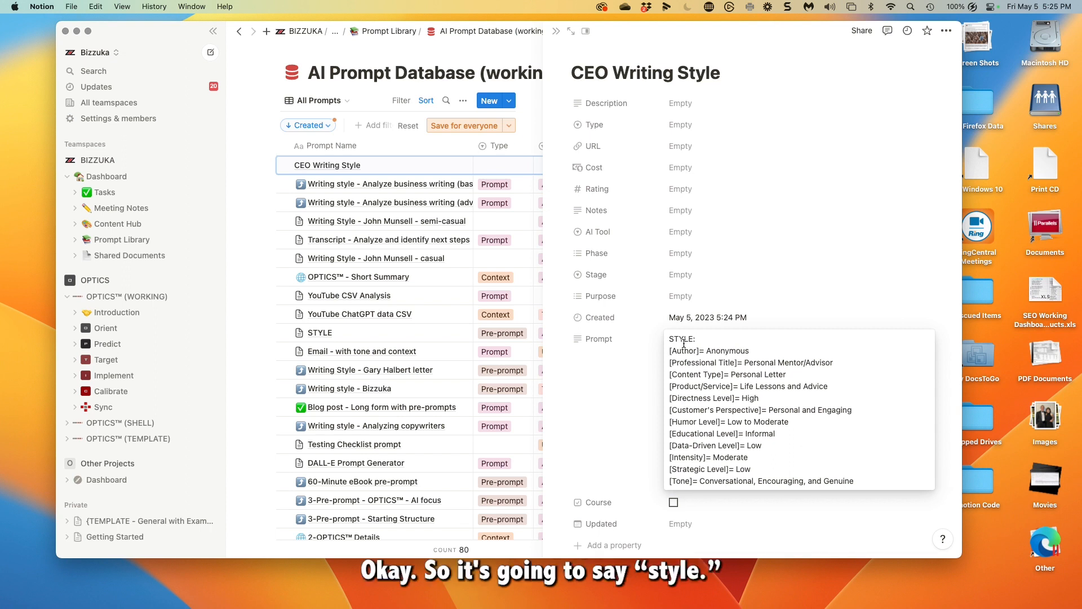
Step: Add two line breaks after the [Tone] line of the Prompt property and finish editing it
left_click(865, 478)
key("shift+Return")
key("shift+Return")
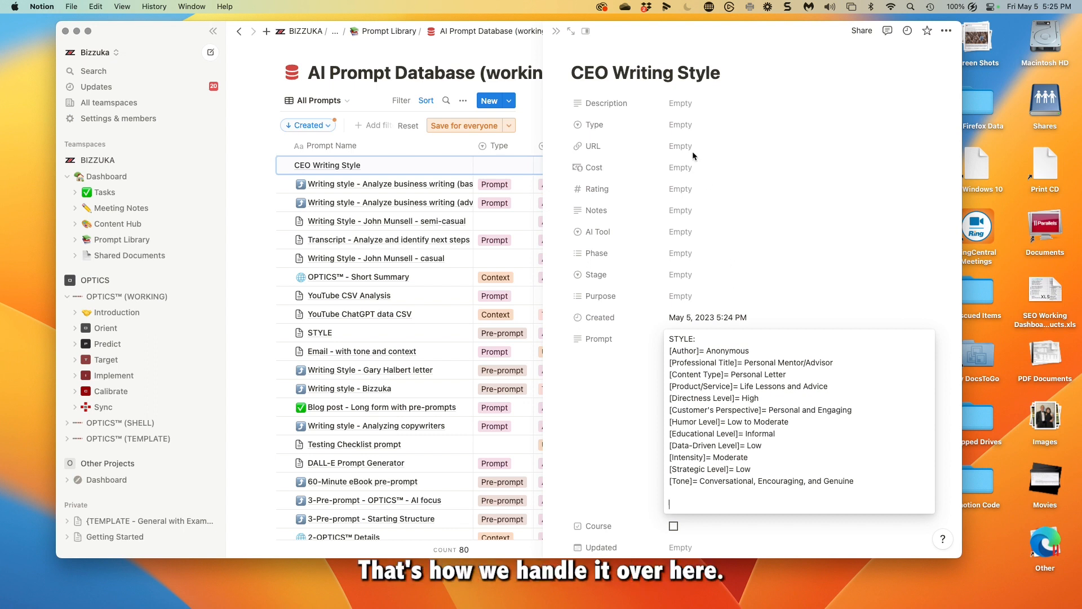
key("Escape")
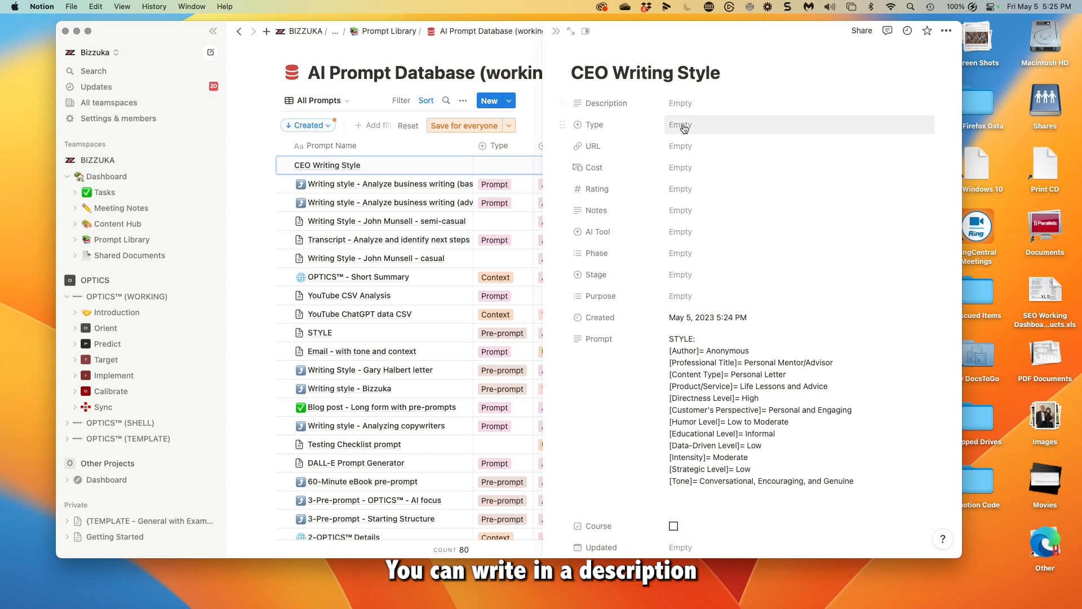
Step: Set the CEO Writing Style entry's Type to Pre-prompt, Stage to Testing and AI Tool to ChatGPT, and close the entry
left_click(683, 126)
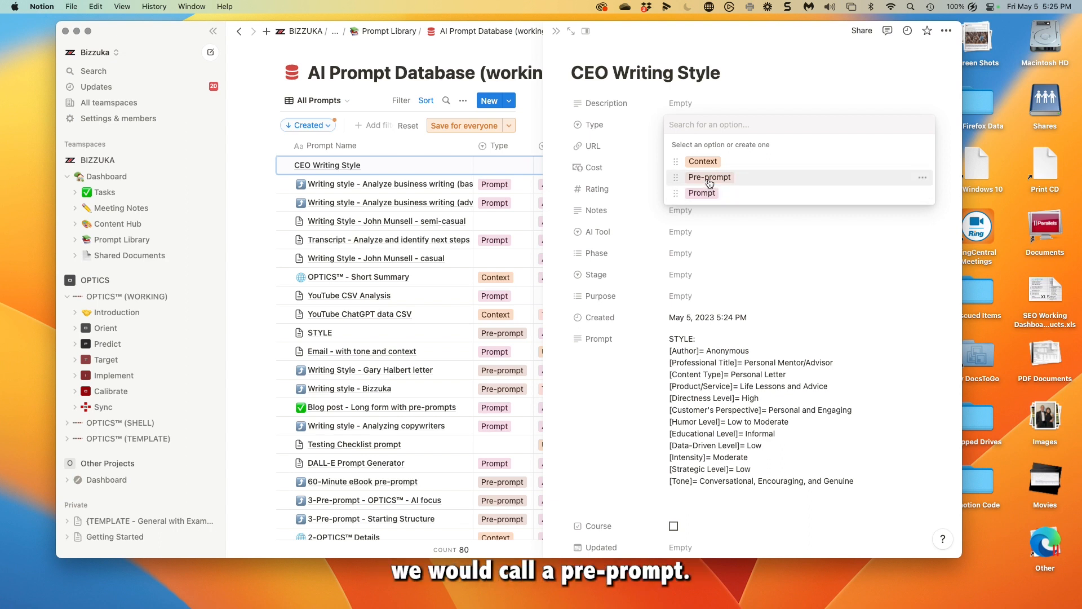
left_click(710, 179)
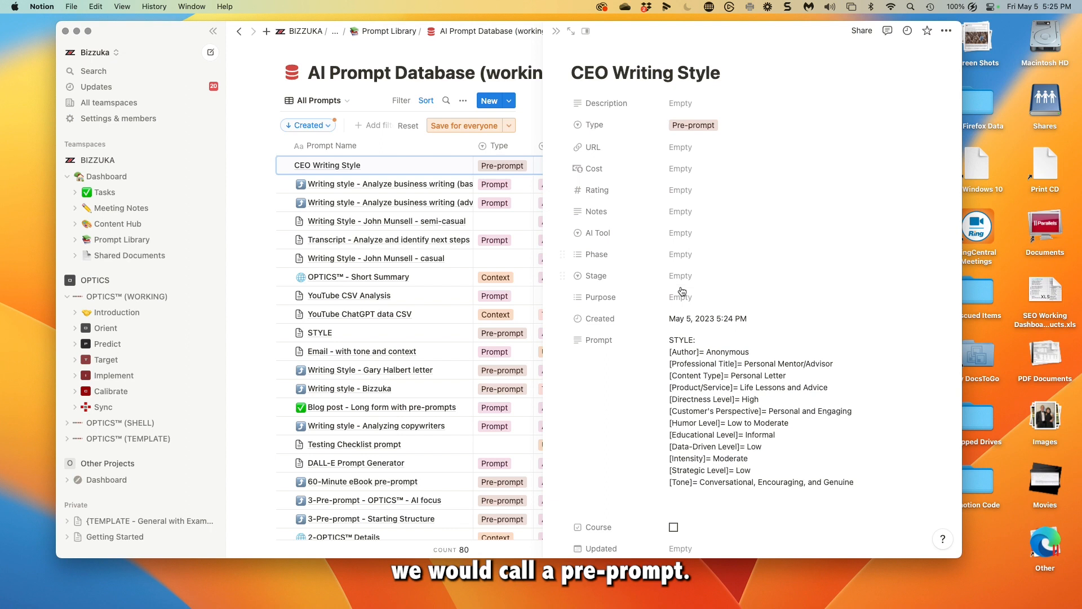
left_click(681, 277)
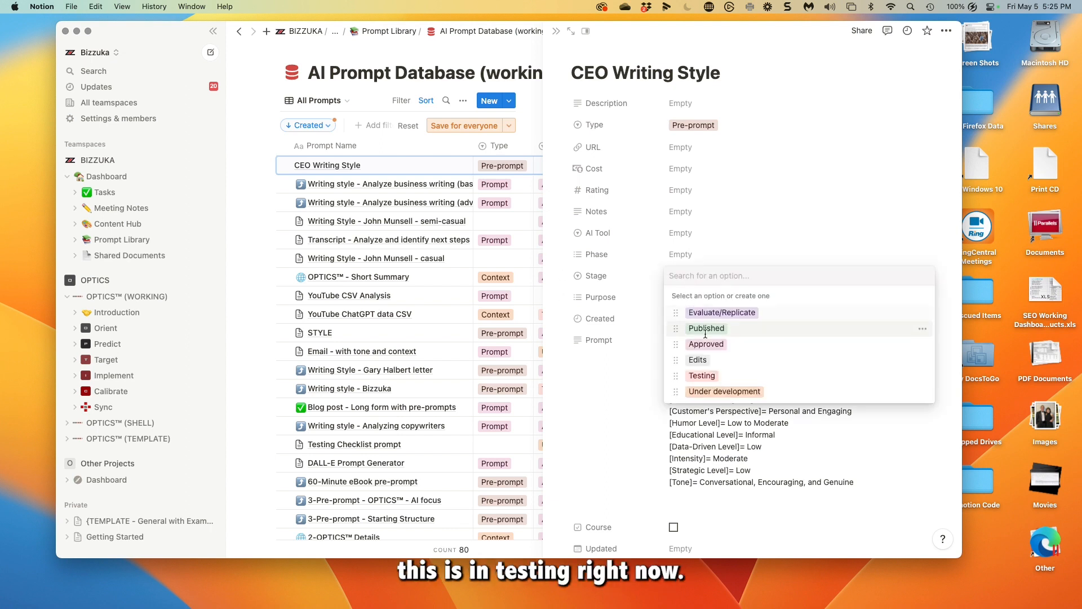
left_click(703, 376)
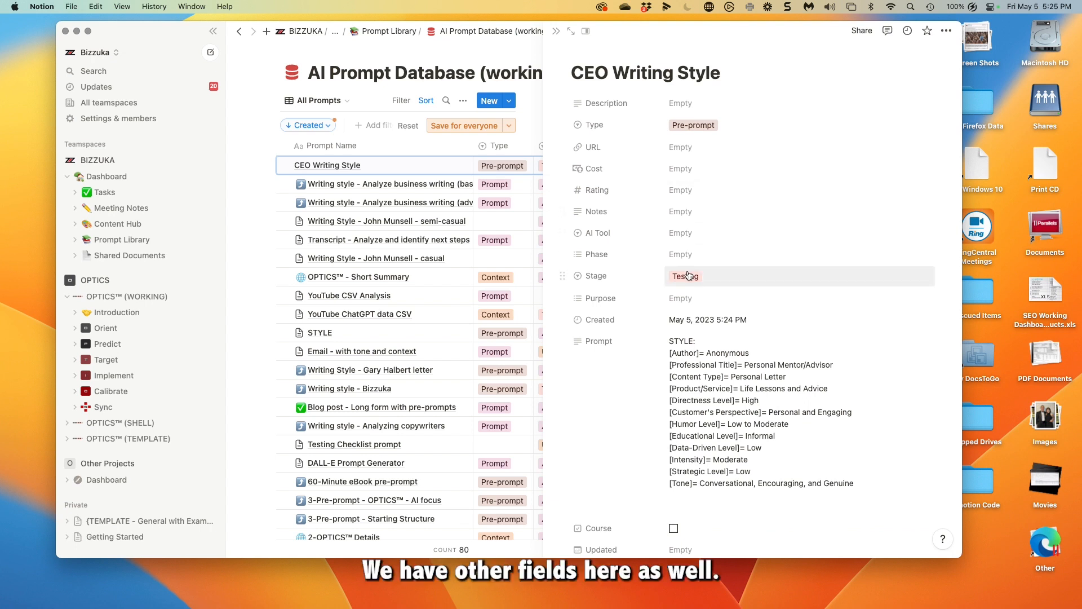
left_click(683, 233)
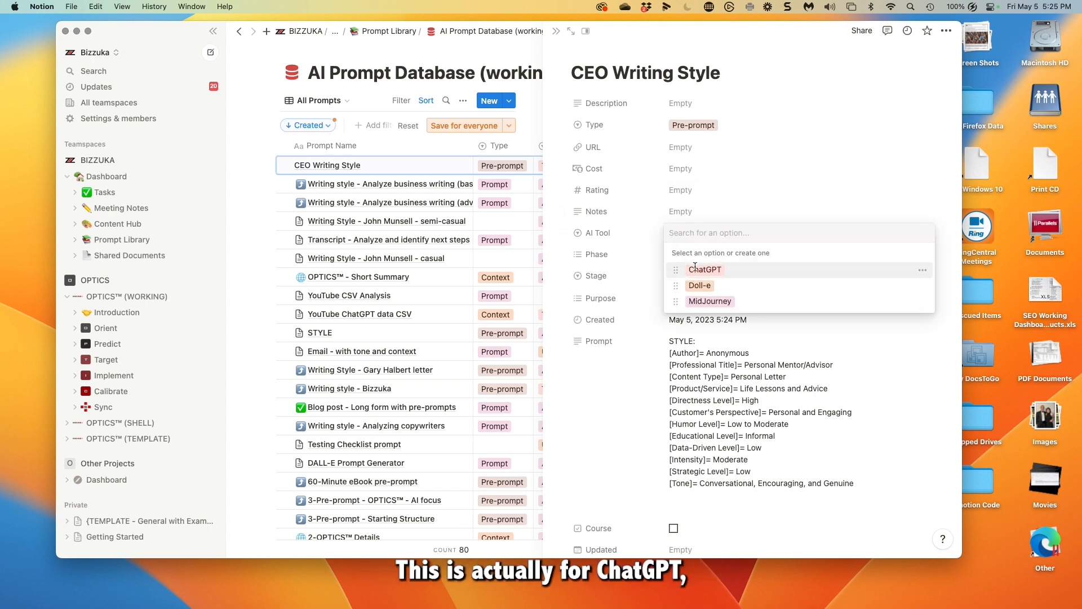
left_click(694, 268)
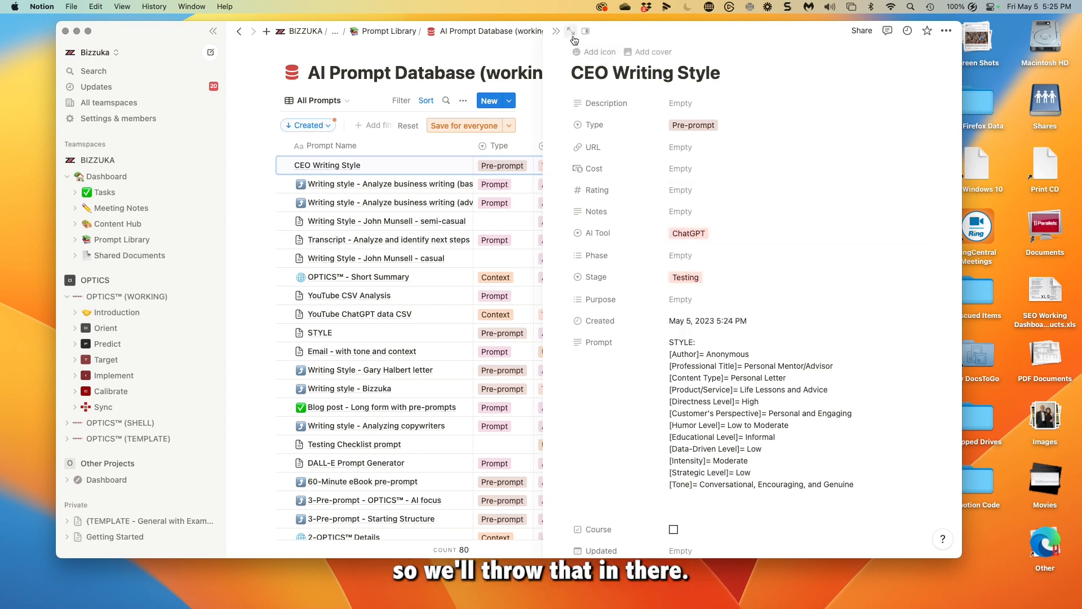
left_click(556, 31)
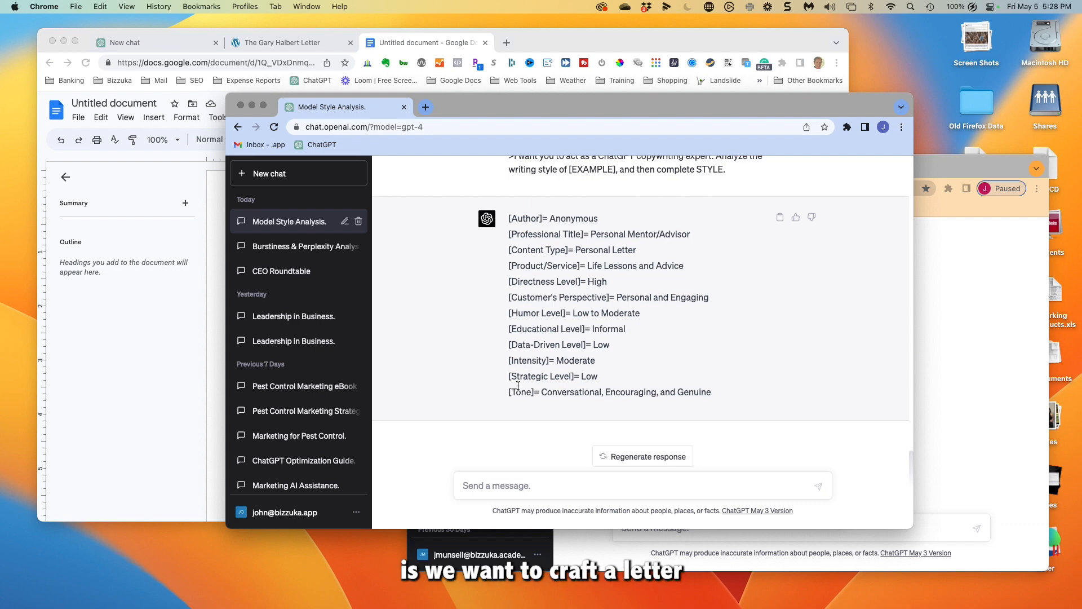
Step: Switch to the untitled Google Docs document, review the marketing team meeting brief and select the whole paragraph
left_click(440, 43)
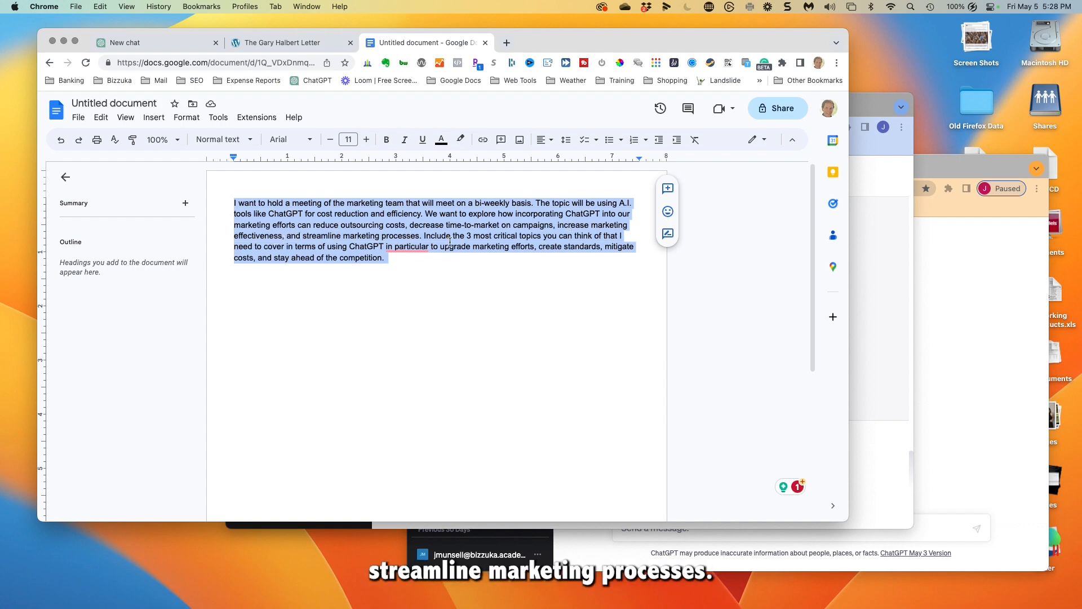
left_click_drag(425, 237, 531, 240)
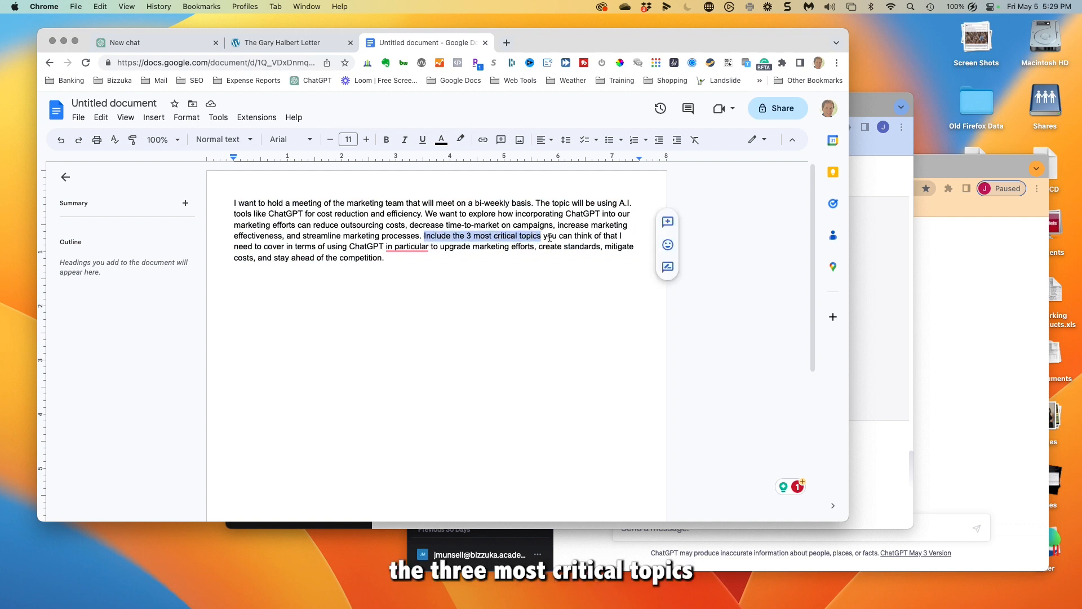
left_click(344, 250)
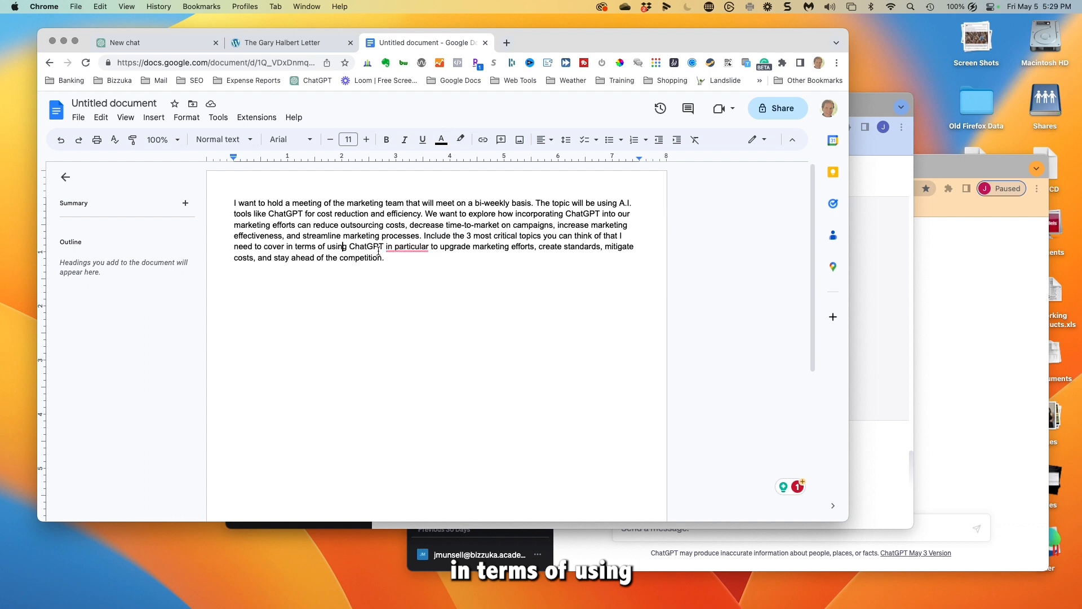
mouse_move(407, 248)
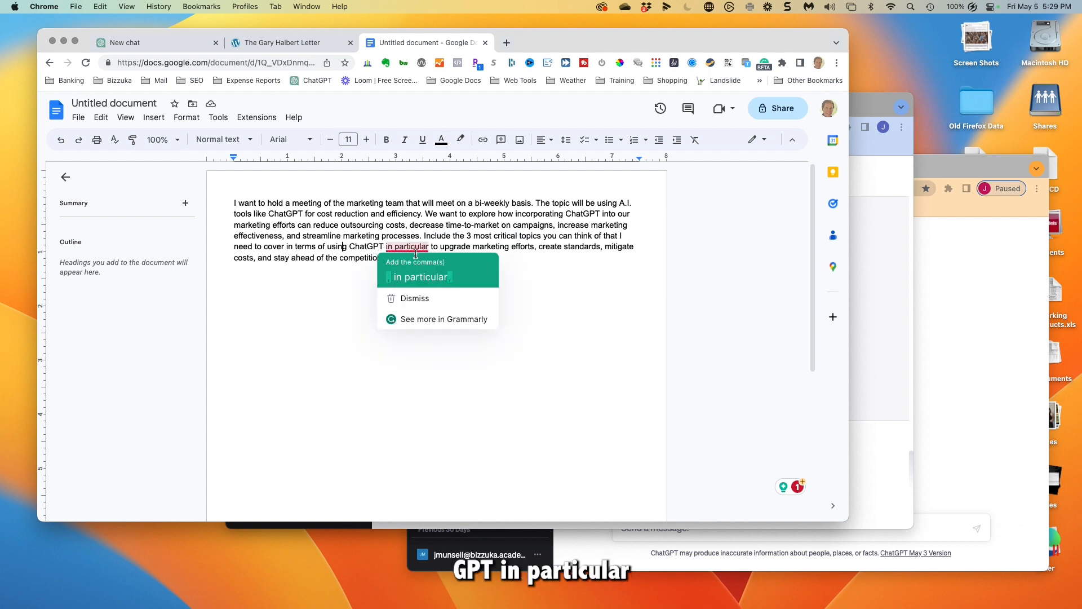
left_click(562, 253)
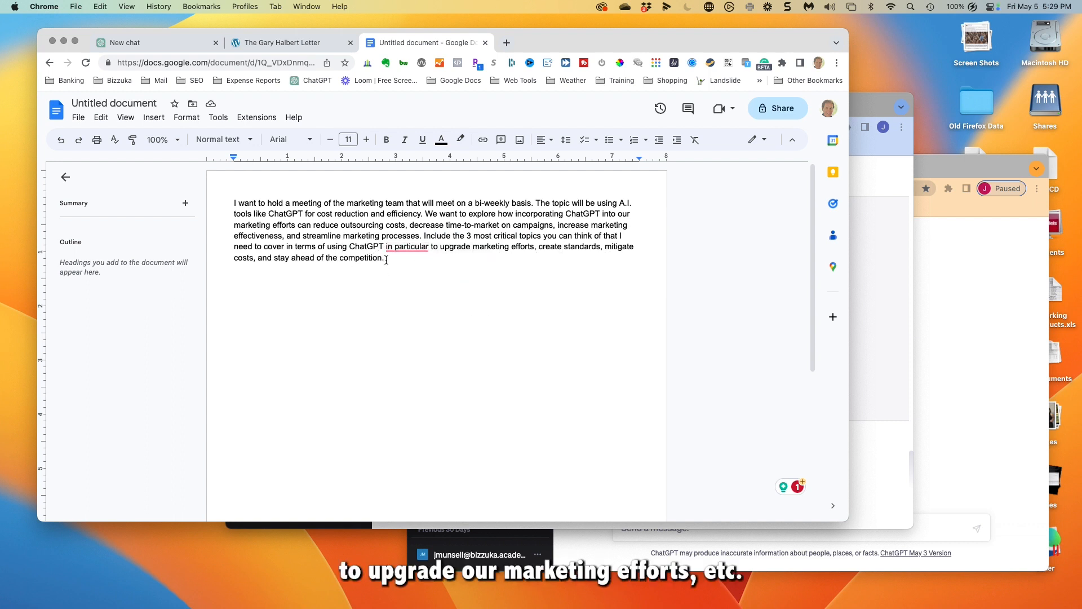
left_click_drag(386, 259, 233, 204)
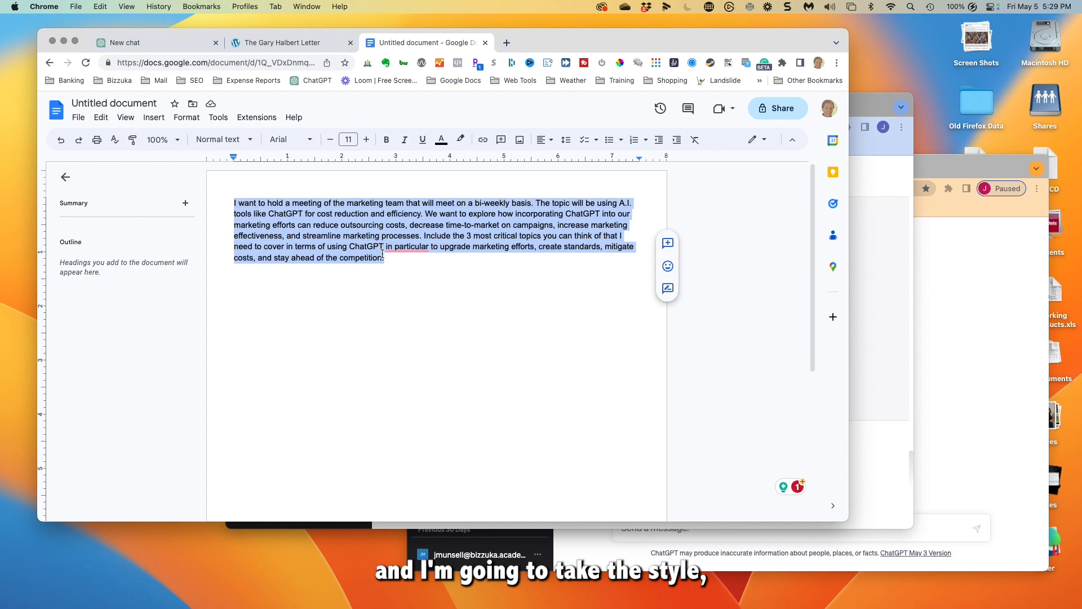
Step: Switch to Notion, close the CEO Writing Style entry and copy the prompt of the "Email - with tone and context" entry
key("ctrl+Left")
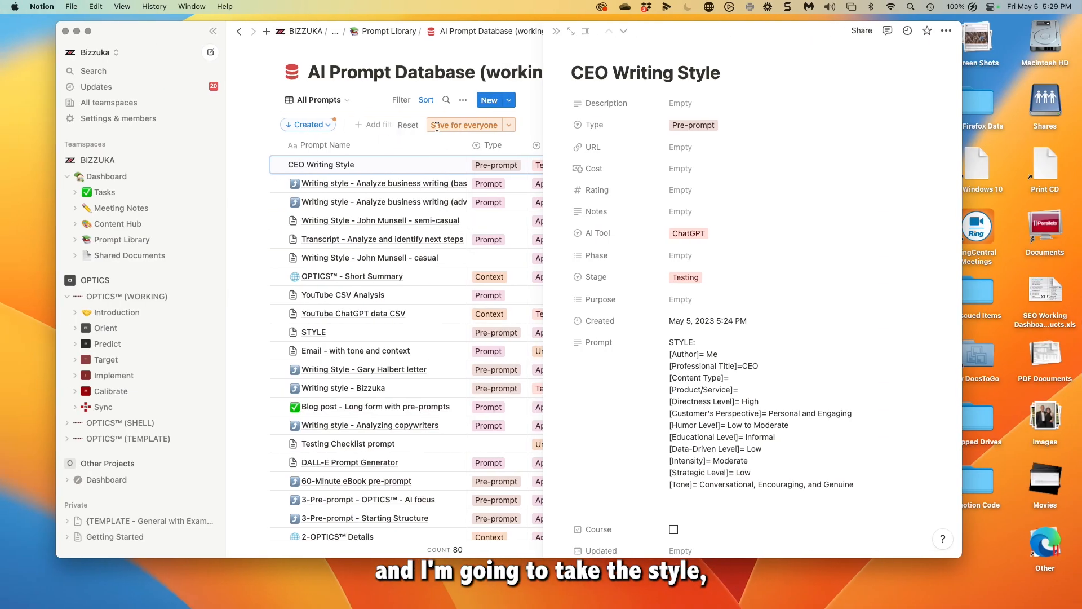
left_click(556, 31)
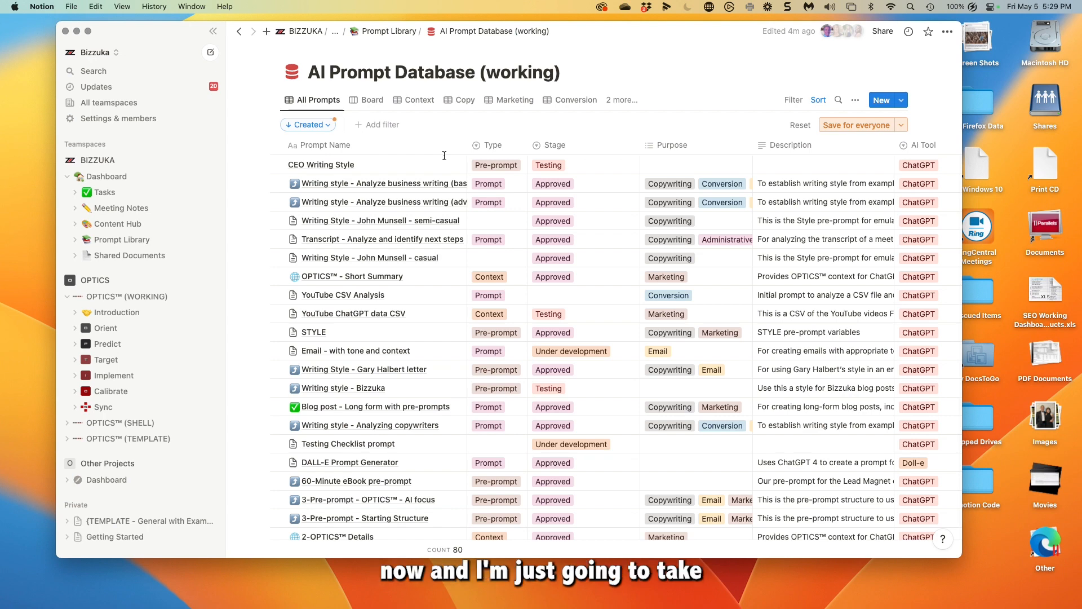
left_click(450, 354)
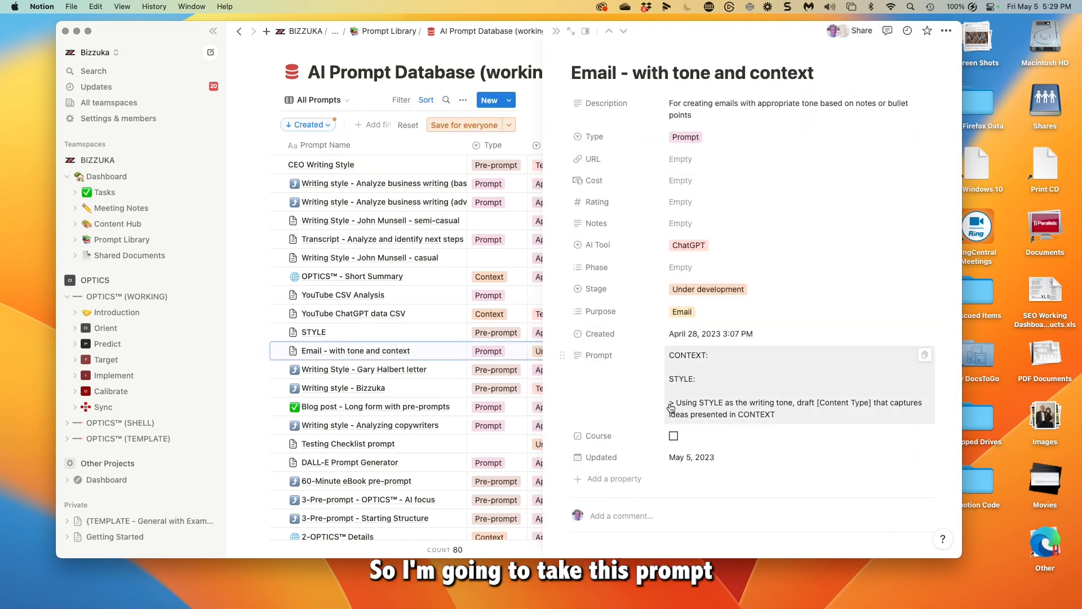
left_click(925, 354)
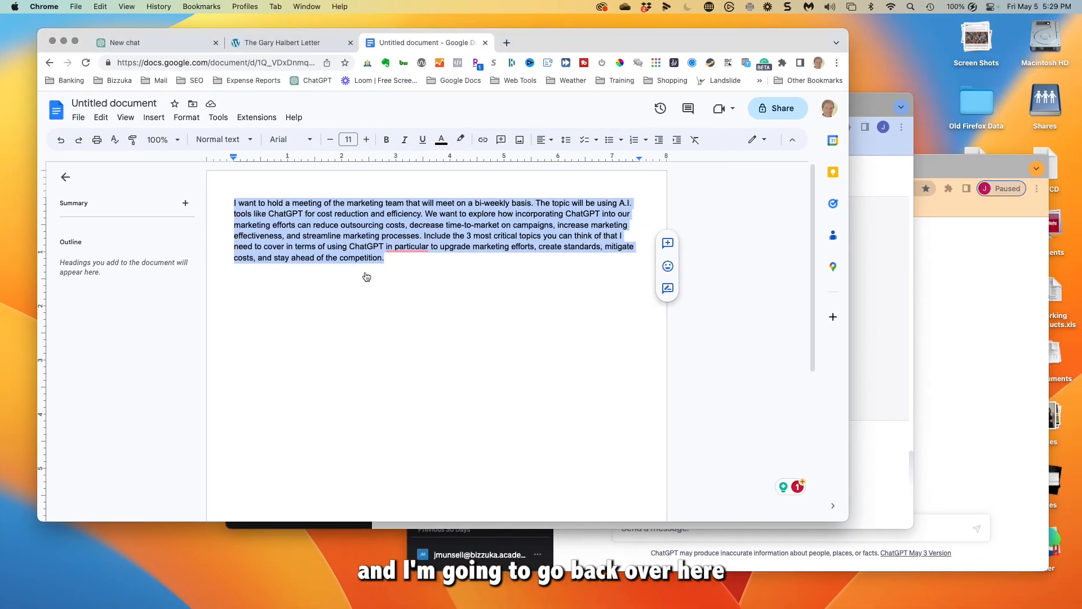
Step: Switch to the ChatGPT "Model Style Analysis." conversation and paste the copied CONTEXT and STYLE prompt template into the message
left_click(851, 112)
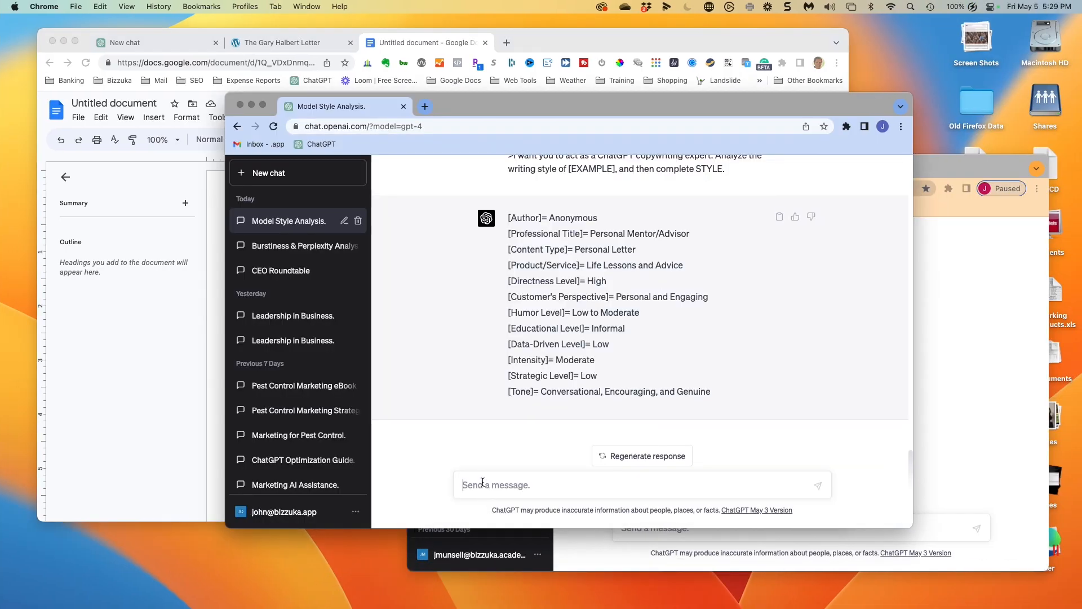
key("super+v")
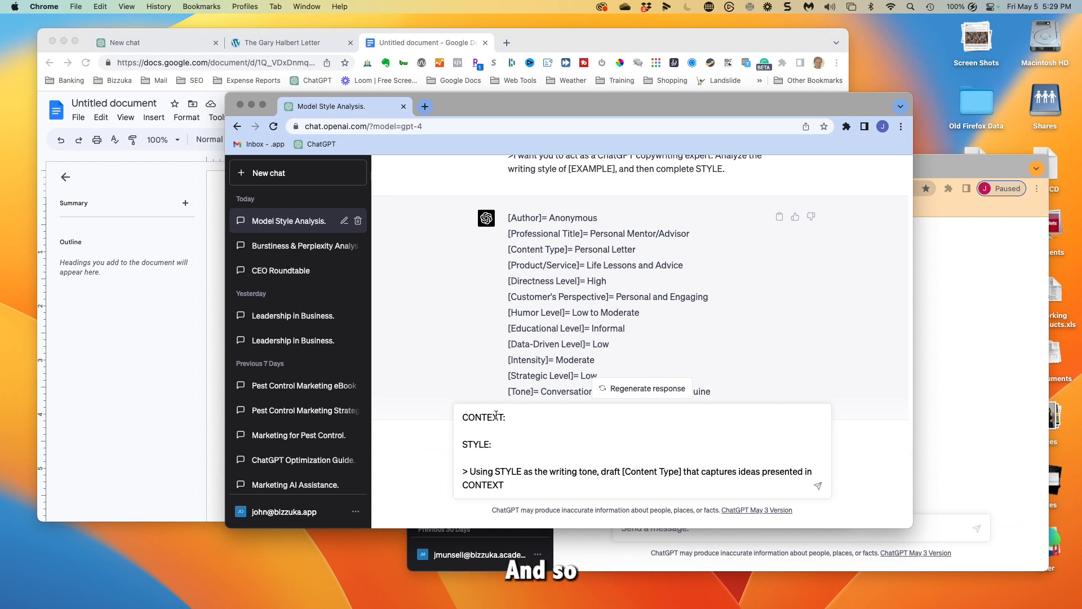
left_click(476, 427)
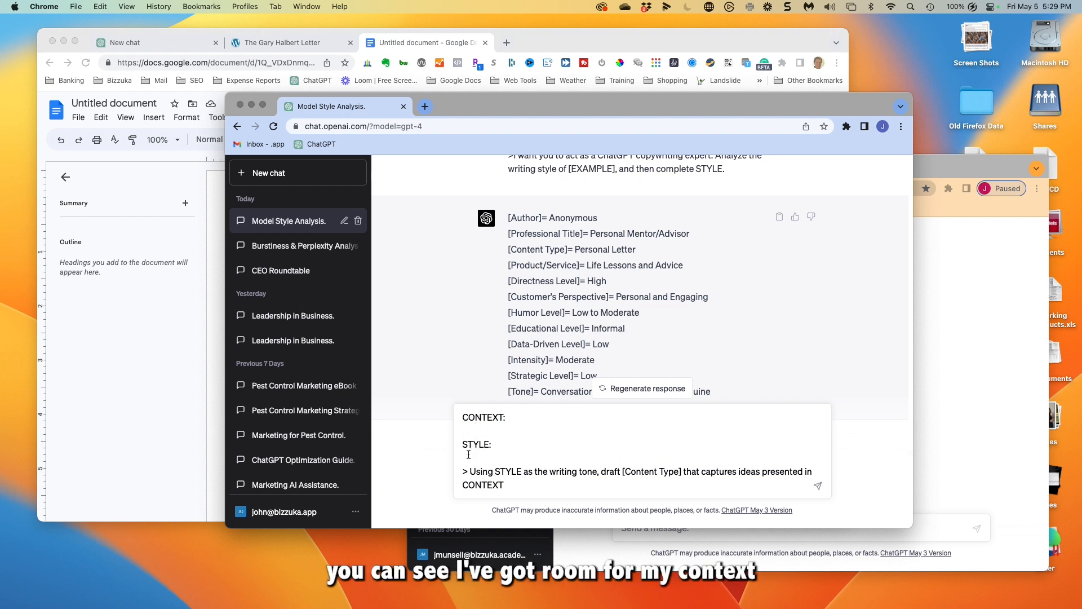
left_click(468, 454)
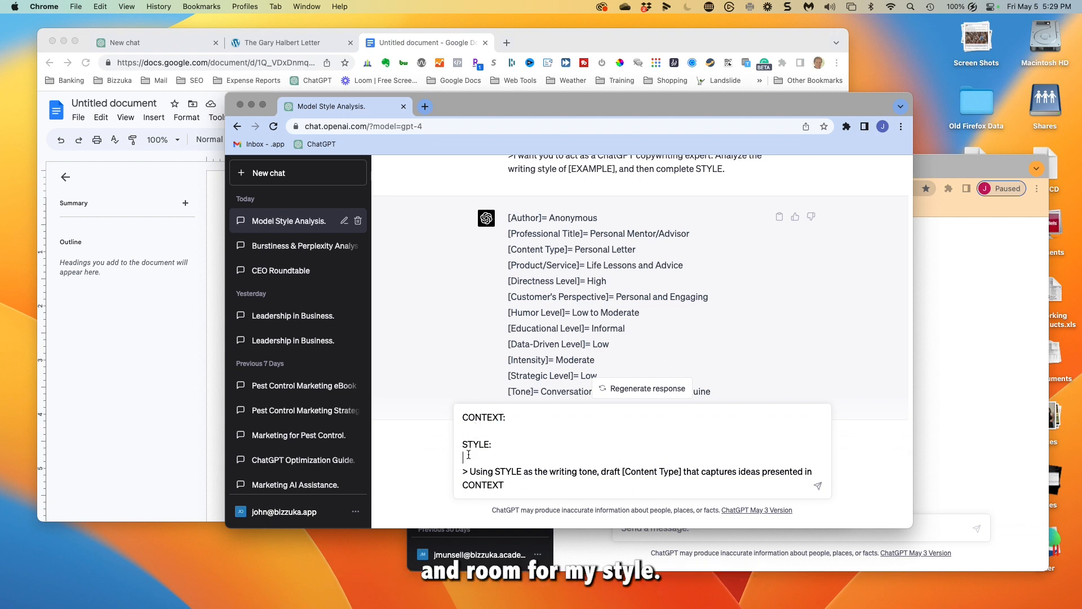
Step: Copy the meeting brief from Google Docs and paste it under CONTEXT: in the ChatGPT message, with a blank line before STYLE:
left_click(433, 46)
key("super+c")
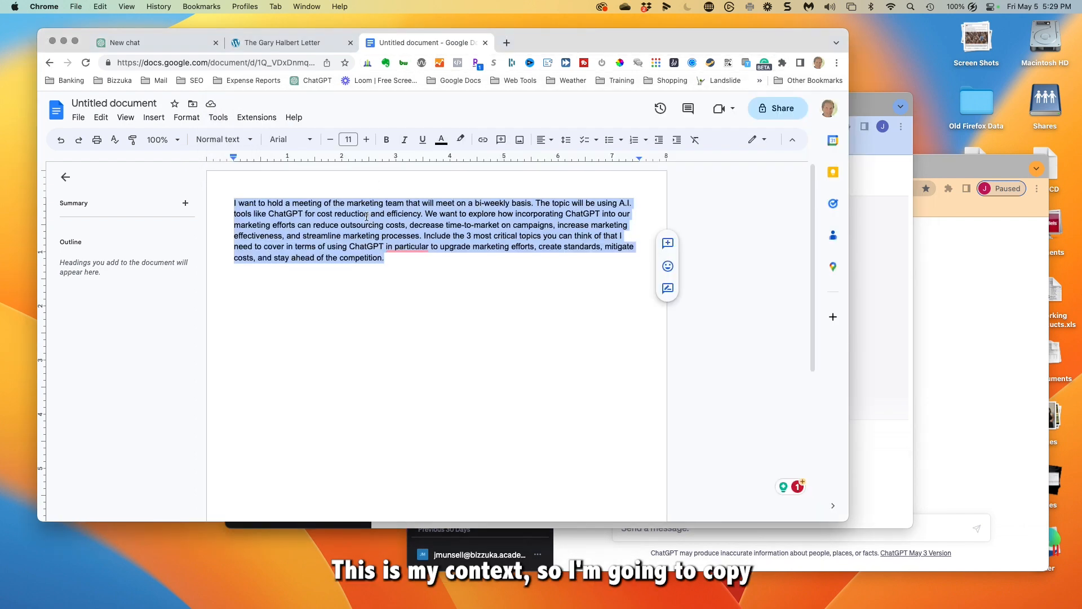
left_click(854, 106)
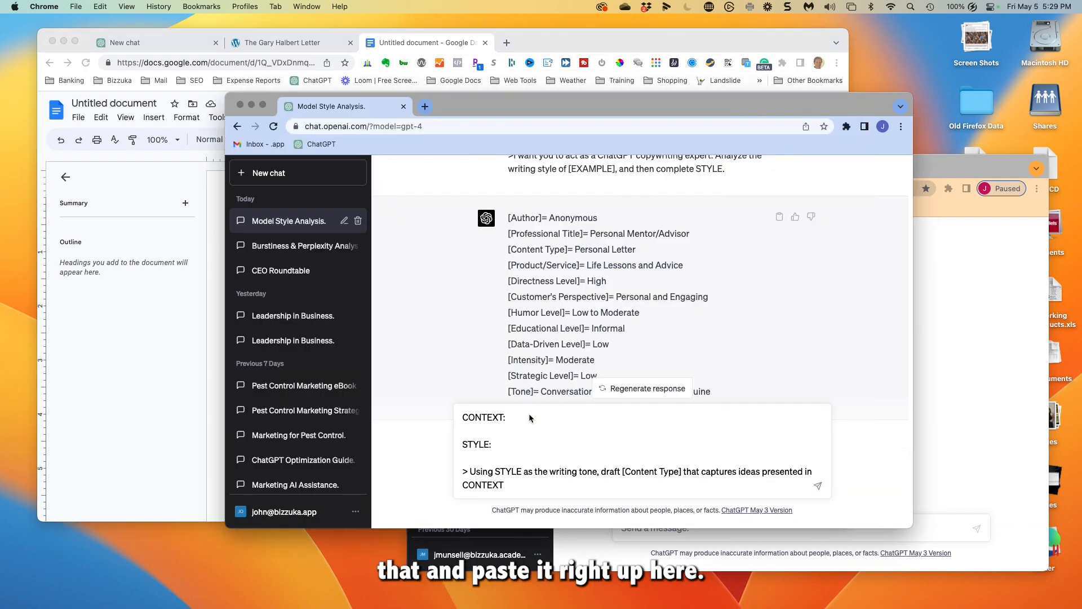
key("super+v")
scroll(519, 430, "down", 1)
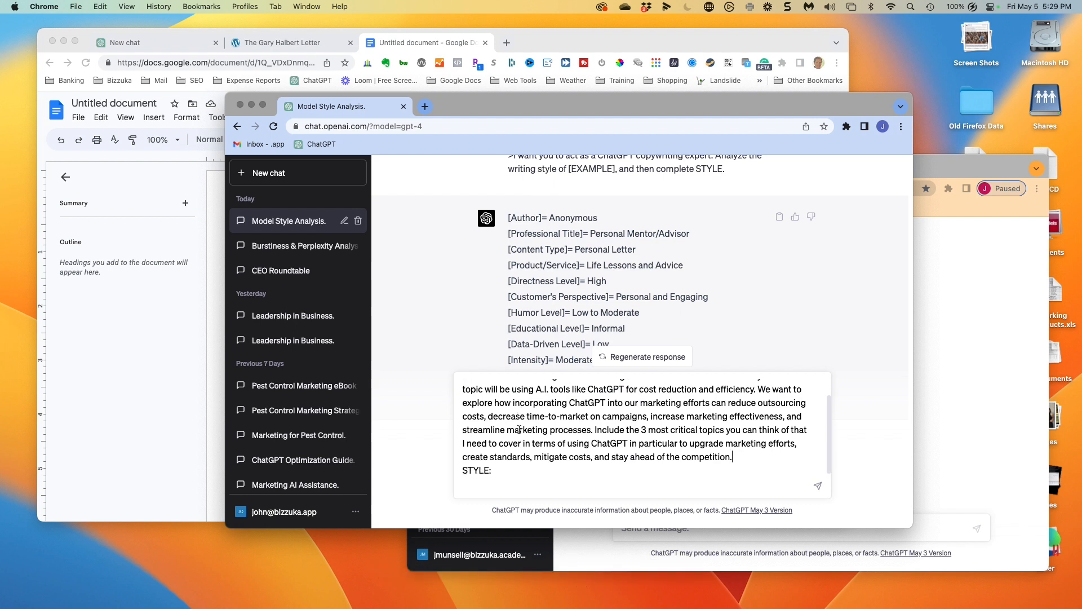
key("shift+Return")
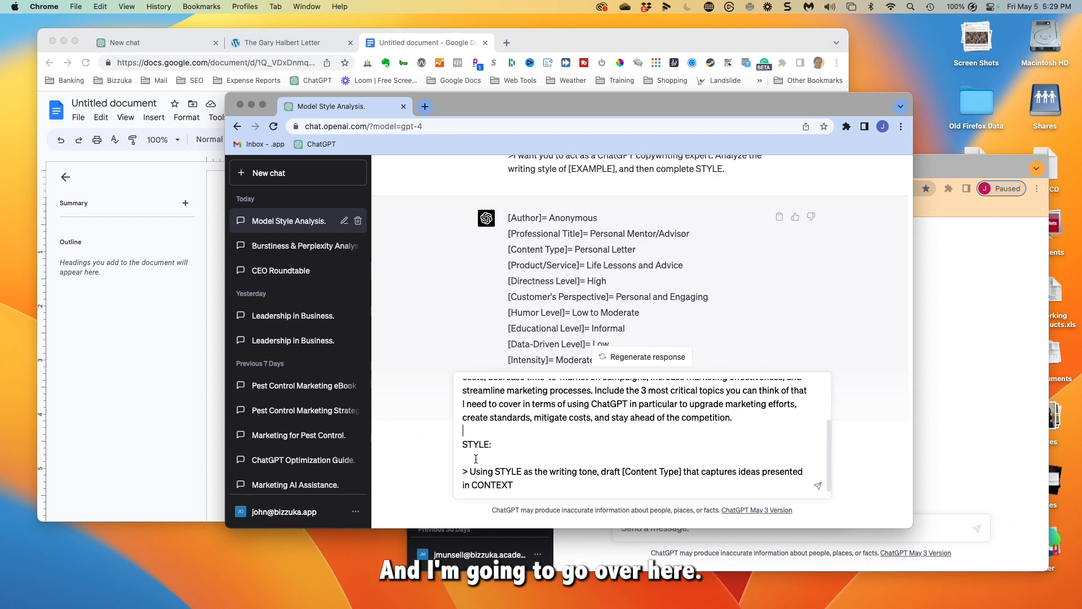
Step: Copy the Prompt text of the CEO Writing Style entry in Notion and return to the ChatGPT message
key("super+Tab")
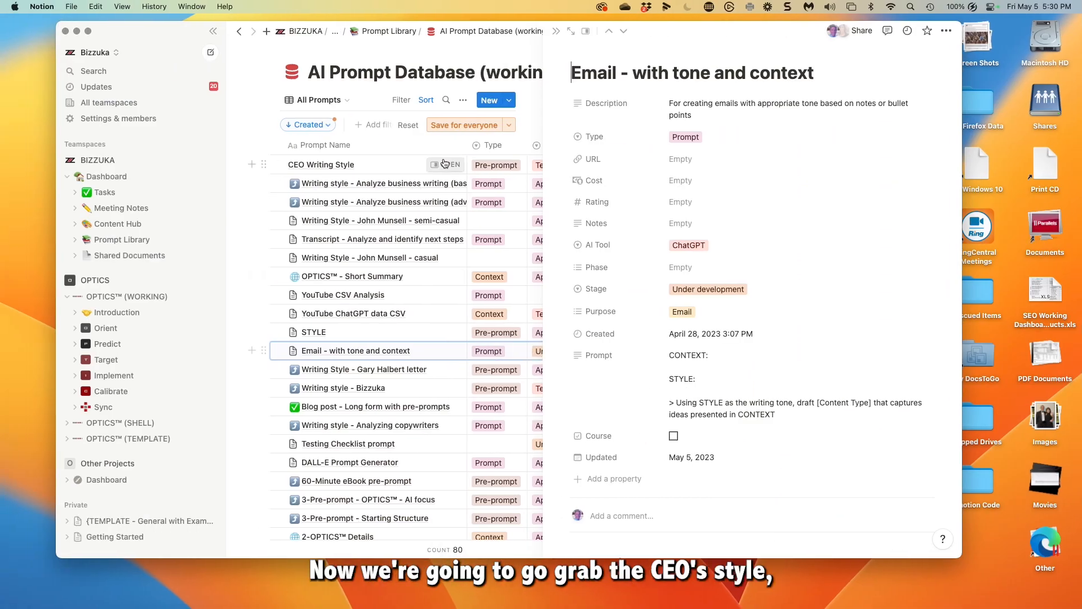
left_click(439, 163)
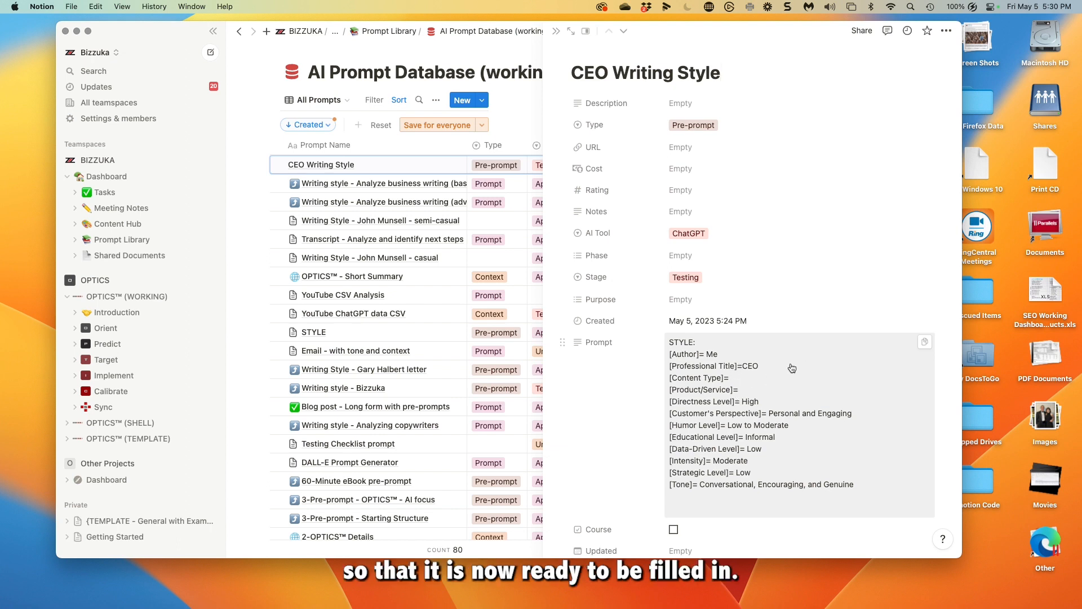
left_click(924, 344)
key("super+Tab")
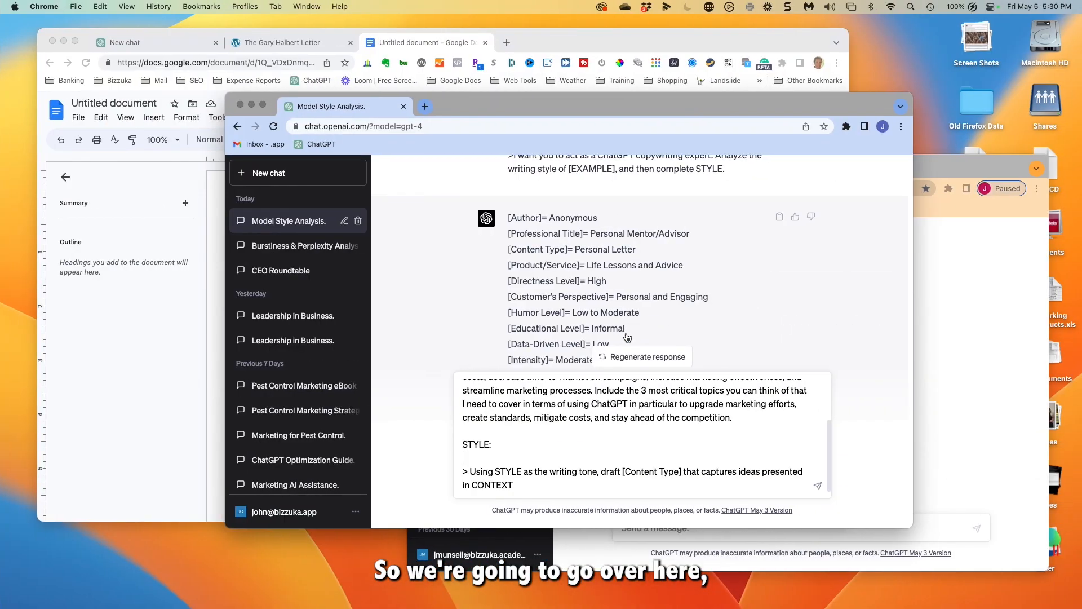
Step: Paste the copied CEO writing style variables under STYLE: in the message, keeping a blank line before the closing instruction
left_click(544, 464)
key("super+v")
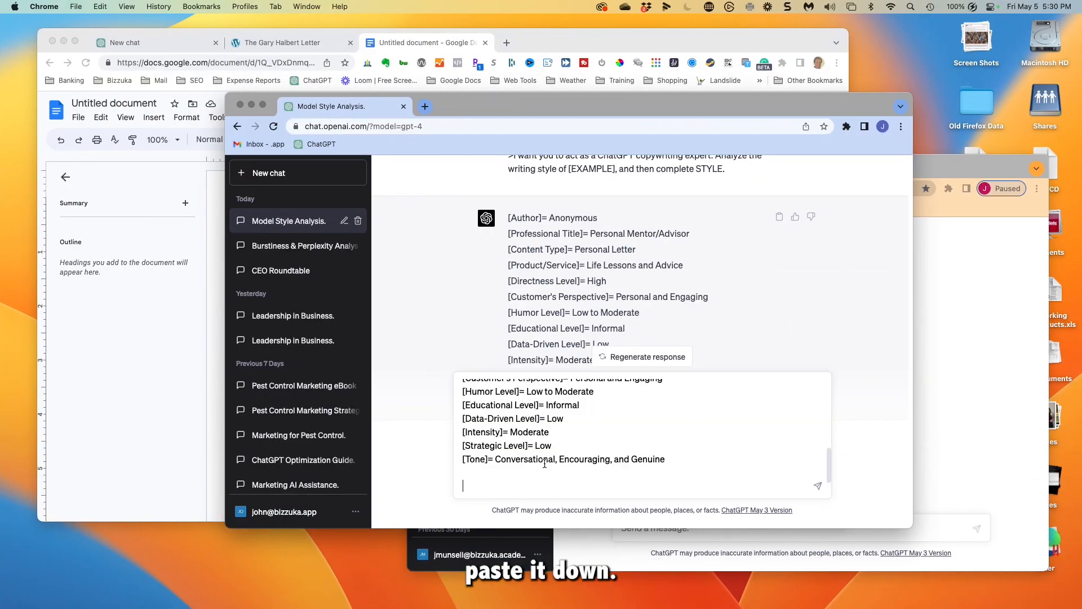
key("super+v")
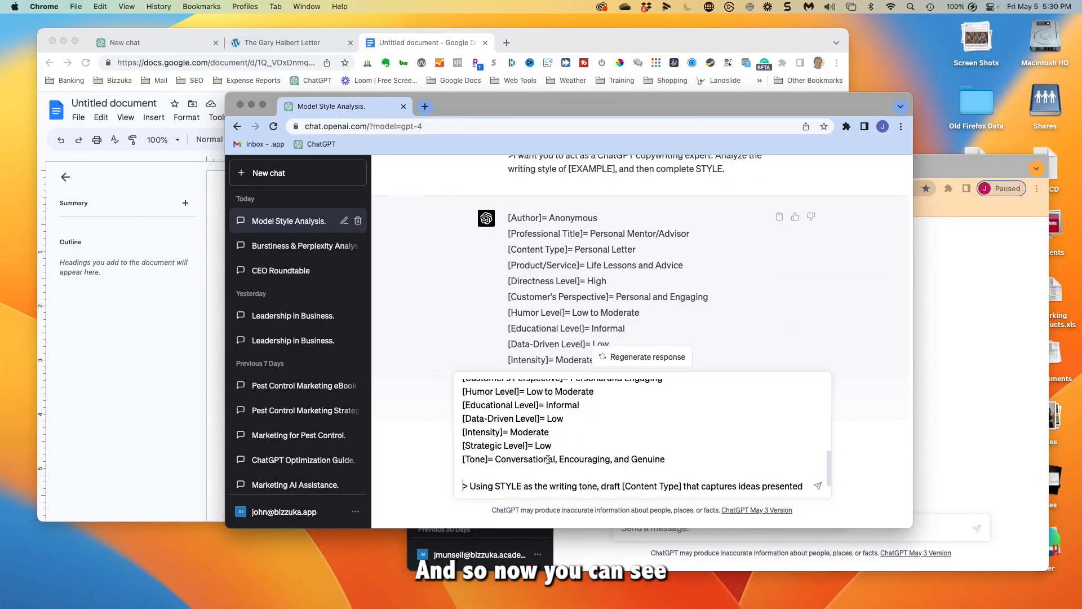
scroll(548, 459, "up", 1)
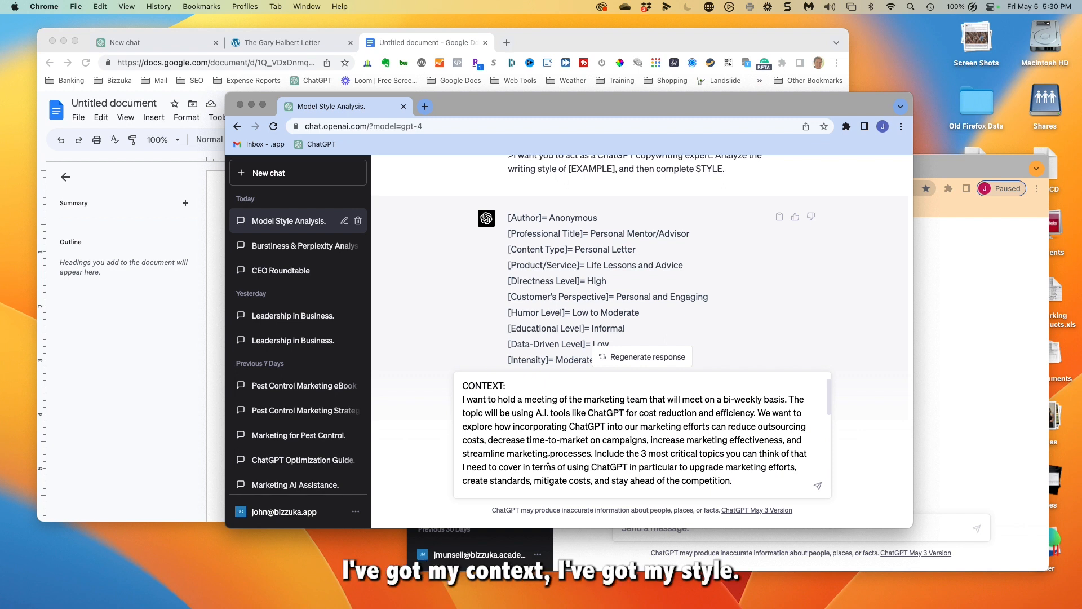
Step: Remove the duplicate STYLE: heading from the message, leaving a single one above the [Author] line
scroll(548, 459, "down", 3)
double_click(488, 406)
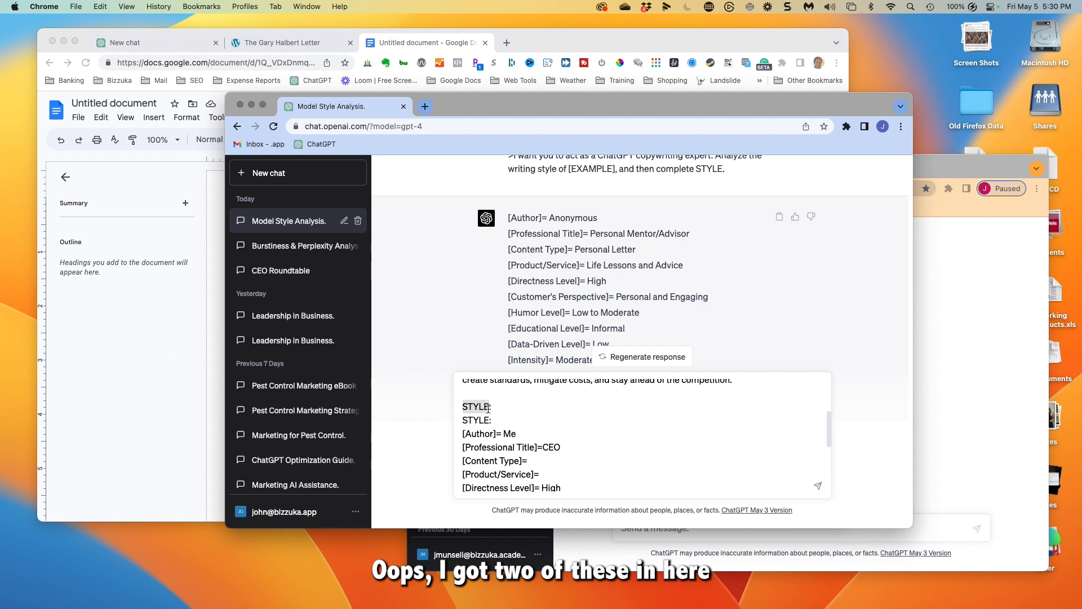
key("shift+Right")
key("BackSpace")
key("BackSpace")
Step: Review the assembled prompt, comparing the closing "Using STYLE as the writing tone" instruction with its STYLE variables and CONTEXT
scroll(508, 445, "down", 5)
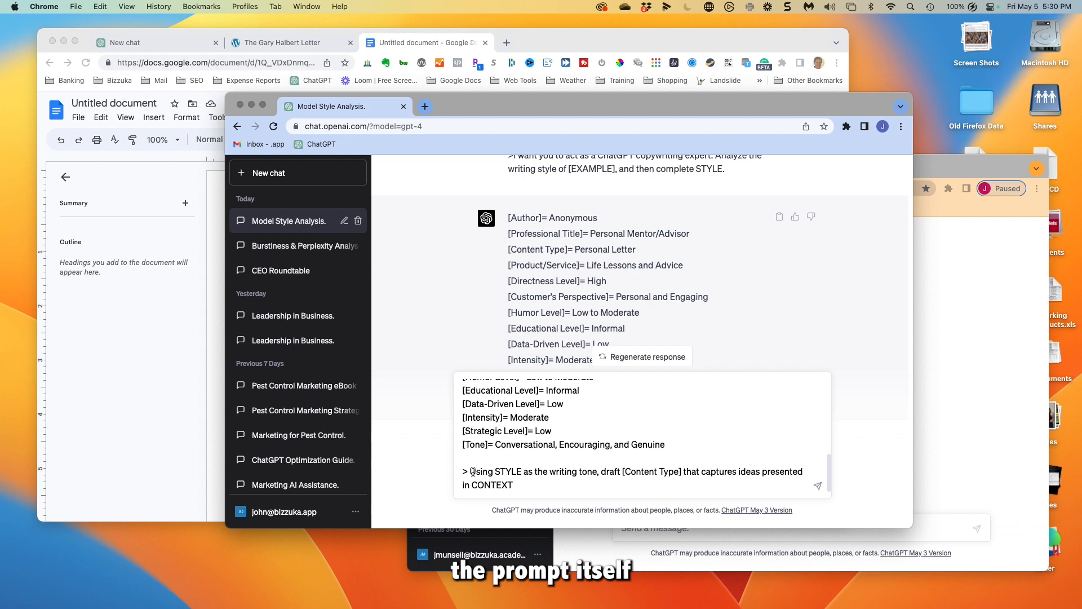
left_click_drag(469, 472, 460, 471)
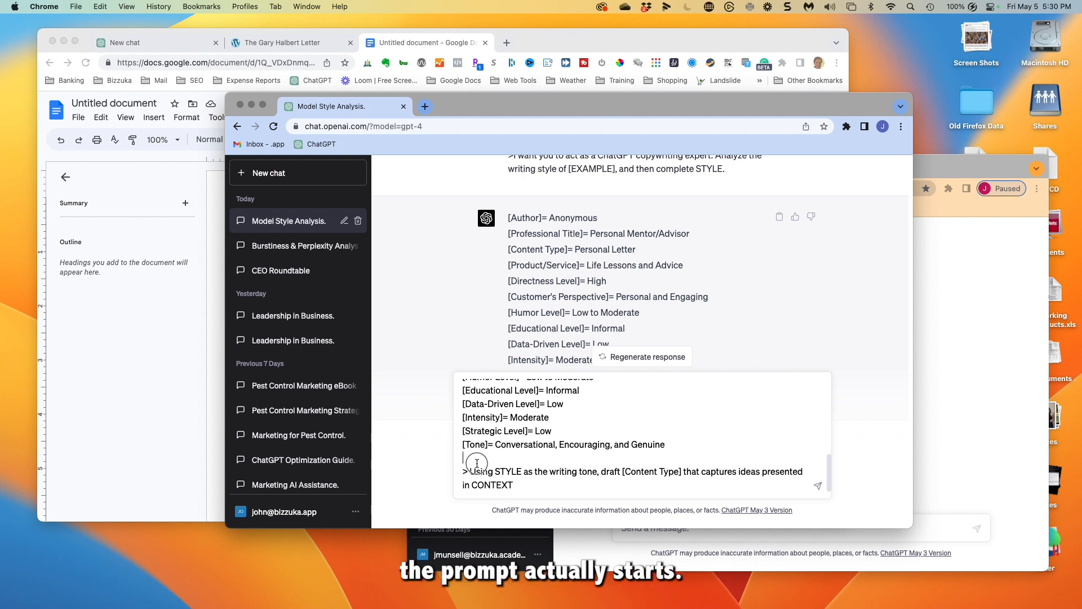
scroll(474, 468, "up", 10)
scroll(480, 462, "down", 5)
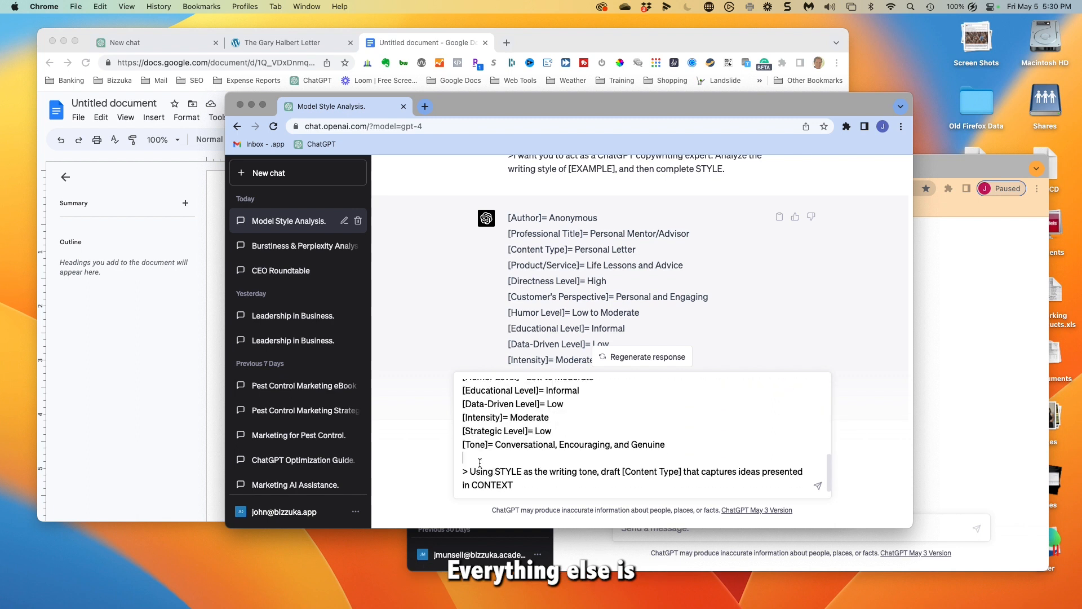
left_click(479, 462)
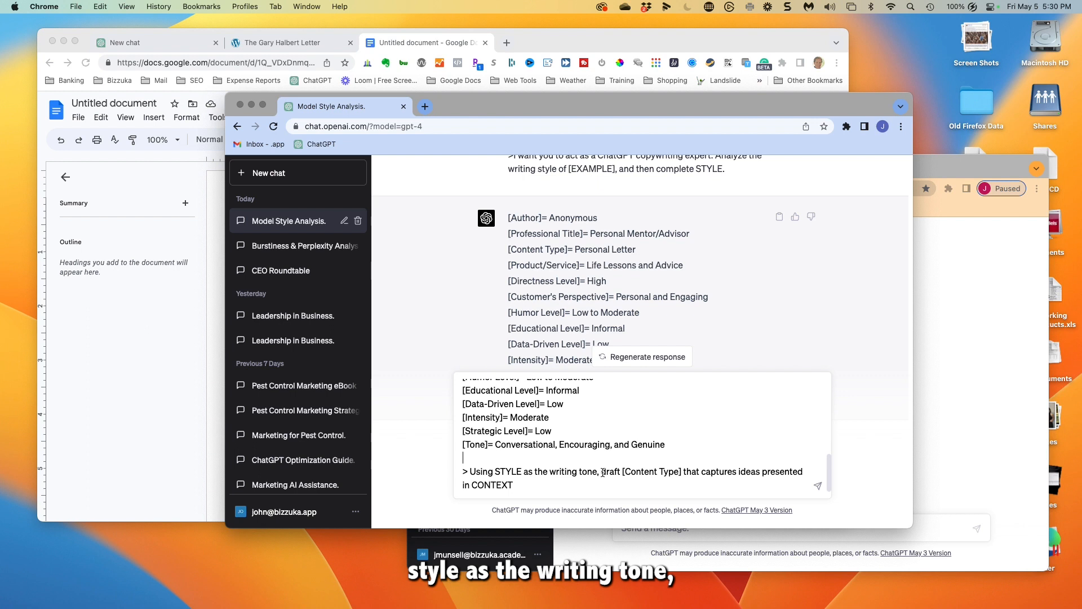
scroll(506, 430, "up", 5)
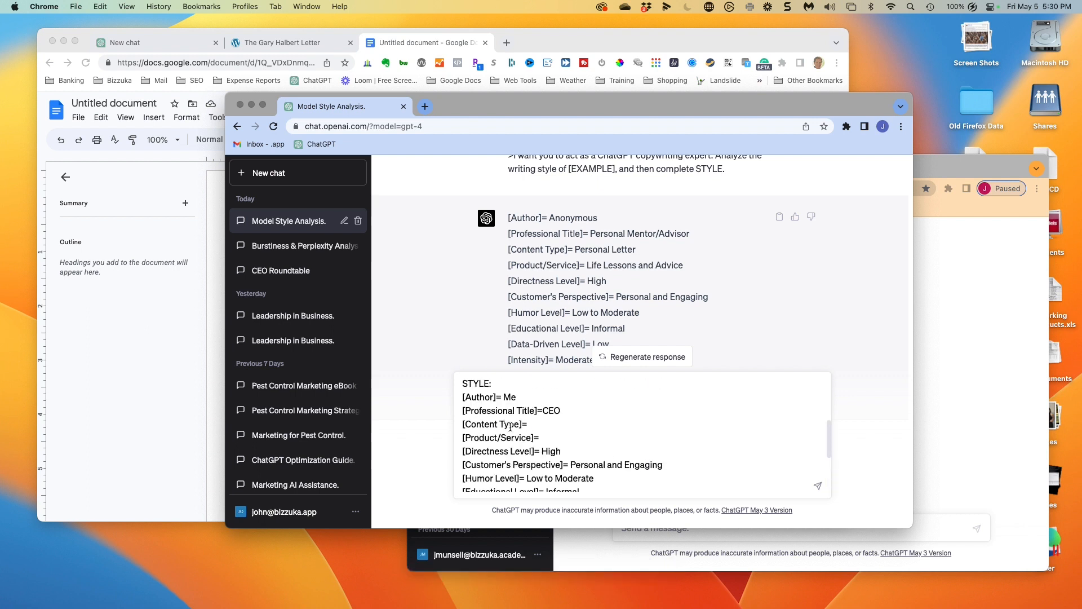
scroll(603, 437, "down", 5)
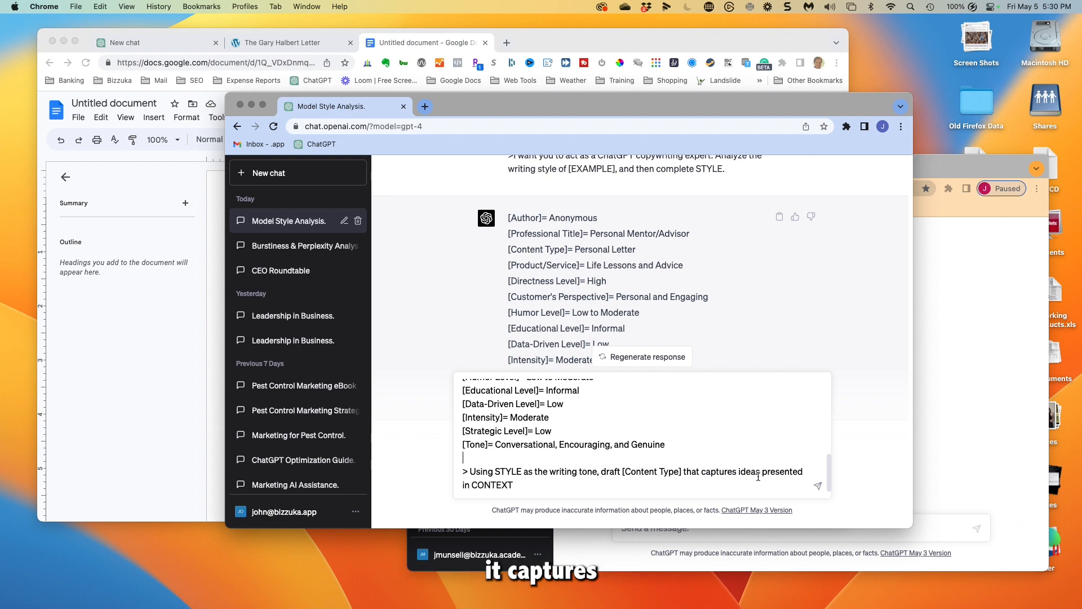
scroll(512, 488, "up", 5)
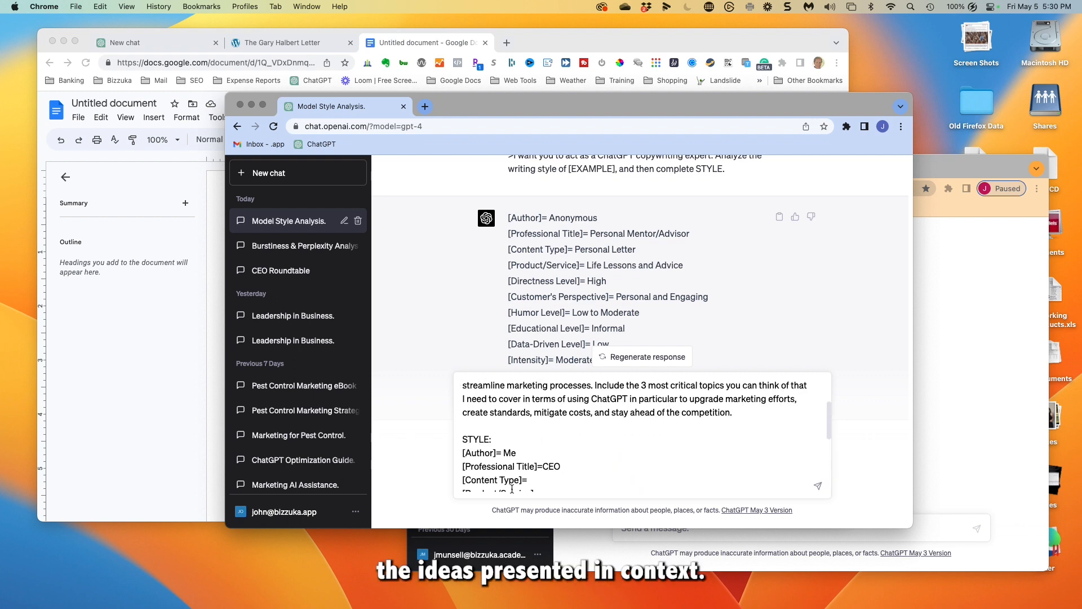
scroll(513, 490, "down", 2)
scroll(514, 489, "down", 3)
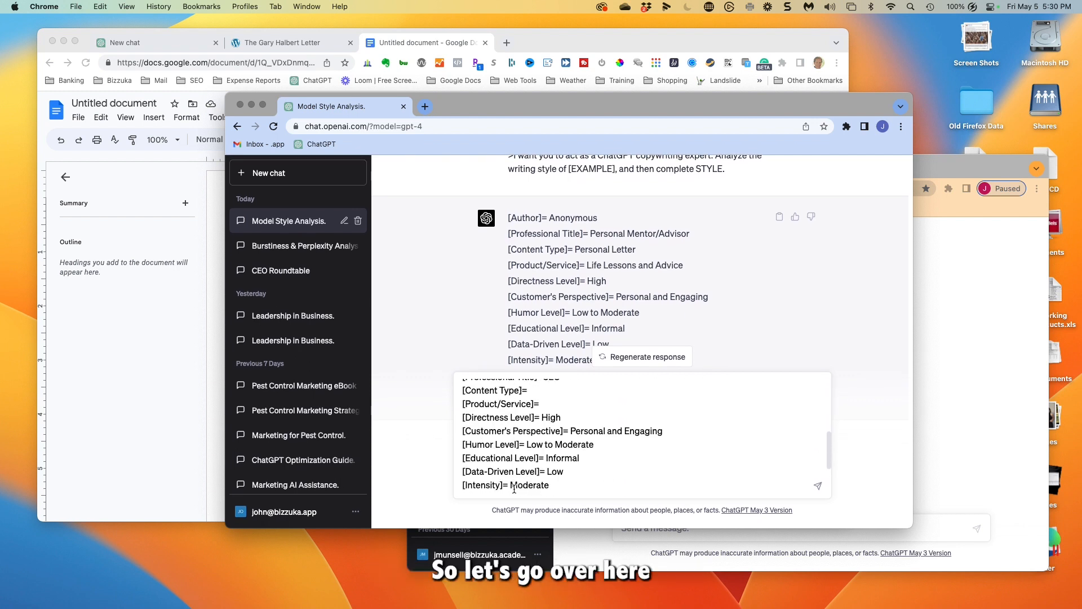
Step: Set [Content Type] to Email and delete the empty [Product/Service] line from the STYLE variables
scroll(529, 470, "up", 2)
left_click(549, 412)
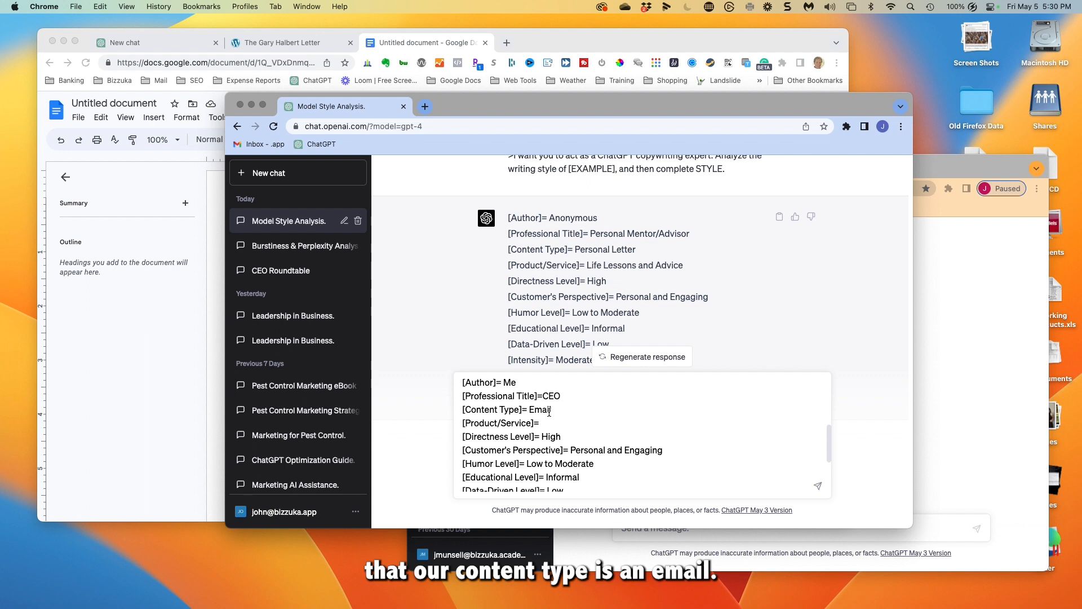
triple_click(475, 427)
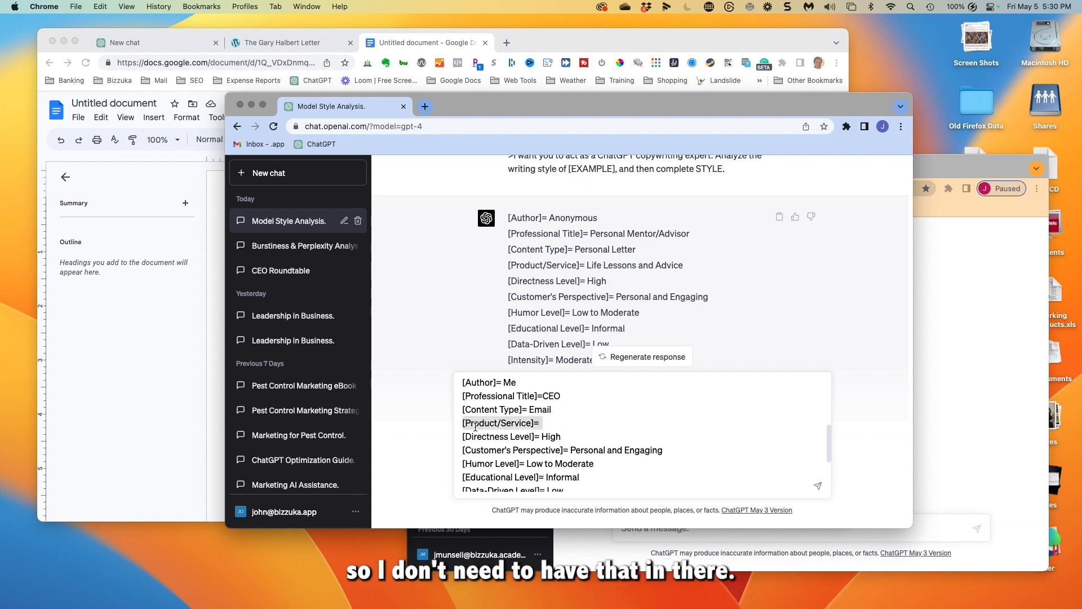
key("BackSpace")
Step: Submit the completed CONTEXT and STYLE prompt to generate the email
scroll(542, 436, "down", 5)
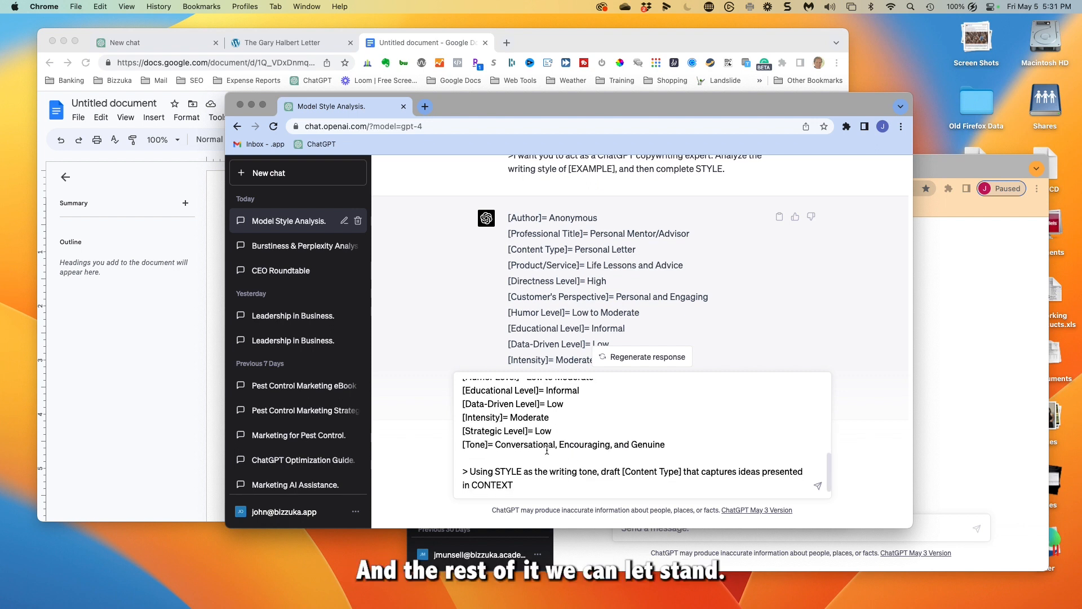
left_click(534, 485)
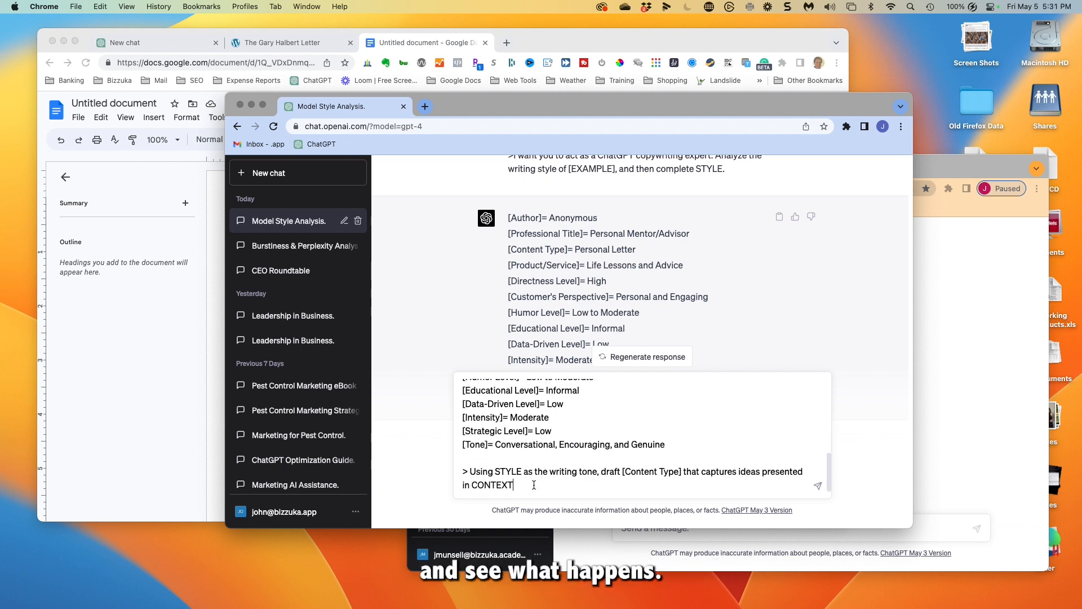
key("Return")
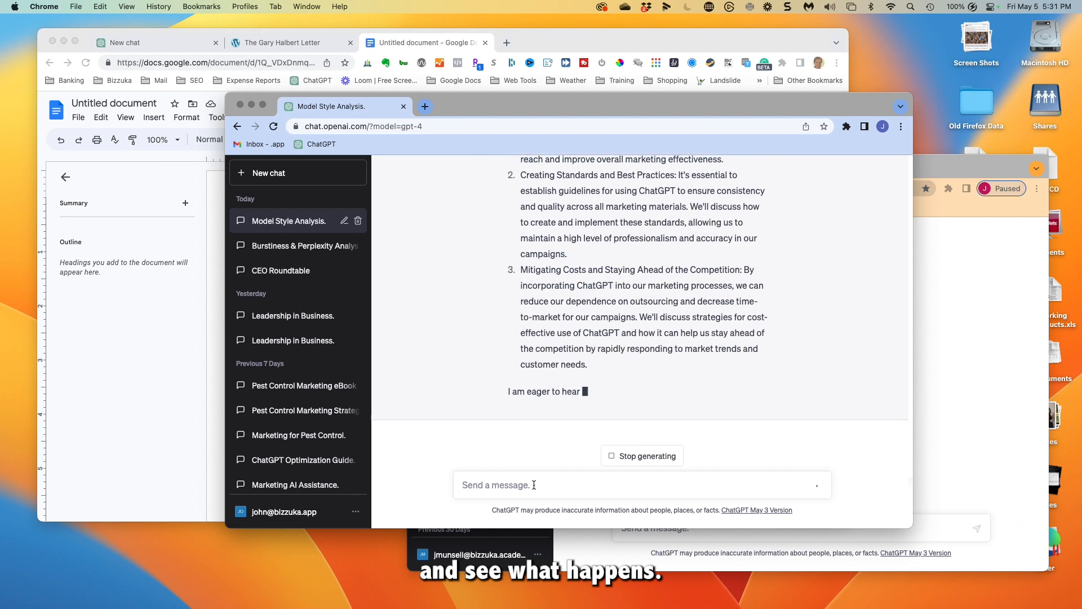
Step: Check the start of the generated email, copy the entire sent CONTEXT and STYLE prompt from its edit view, and cancel the edit
scroll(563, 394, "up", 15)
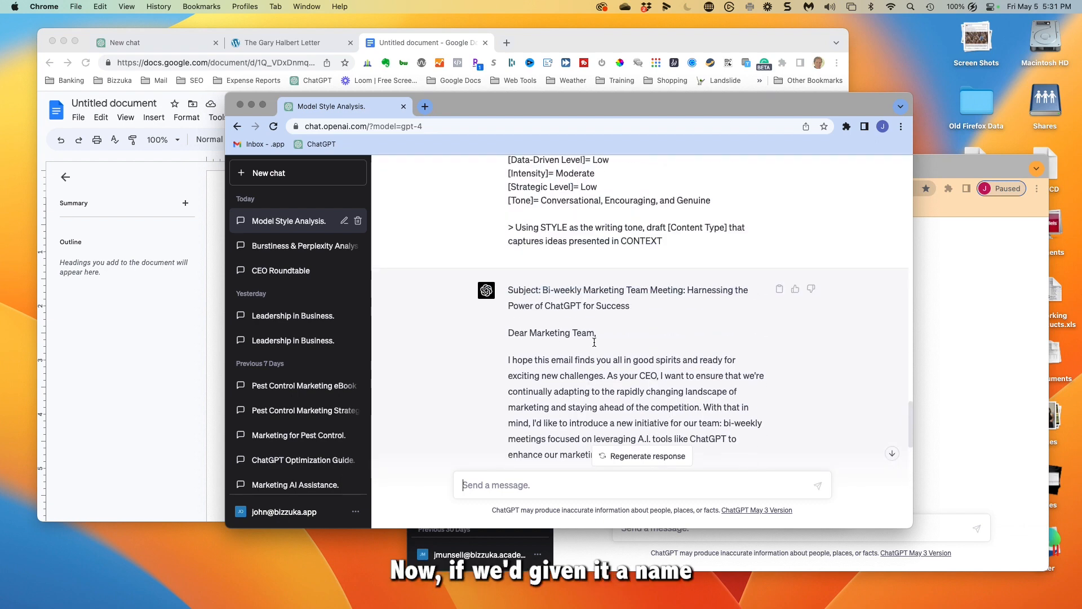
scroll(593, 348, "up", 5)
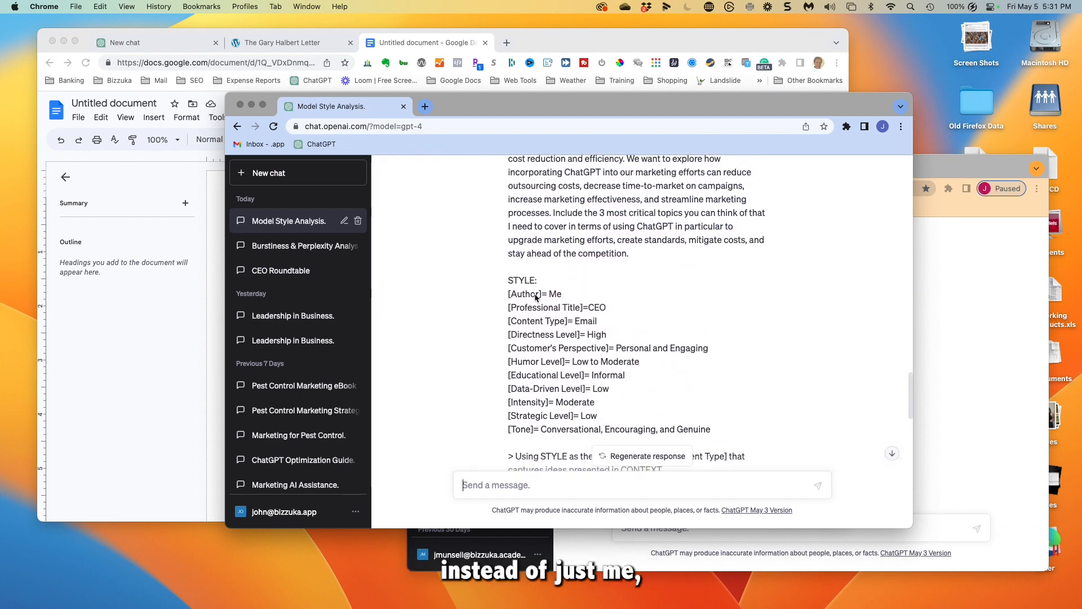
scroll(563, 304, "down", 1)
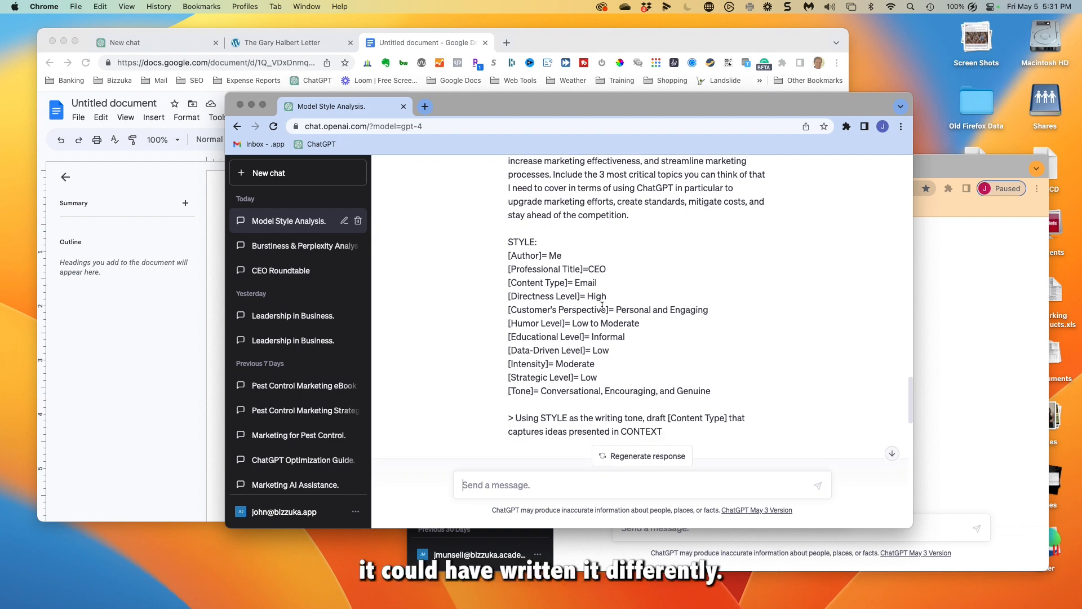
scroll(597, 282, "down", 2)
scroll(602, 306, "down", 1)
scroll(602, 306, "up", 5)
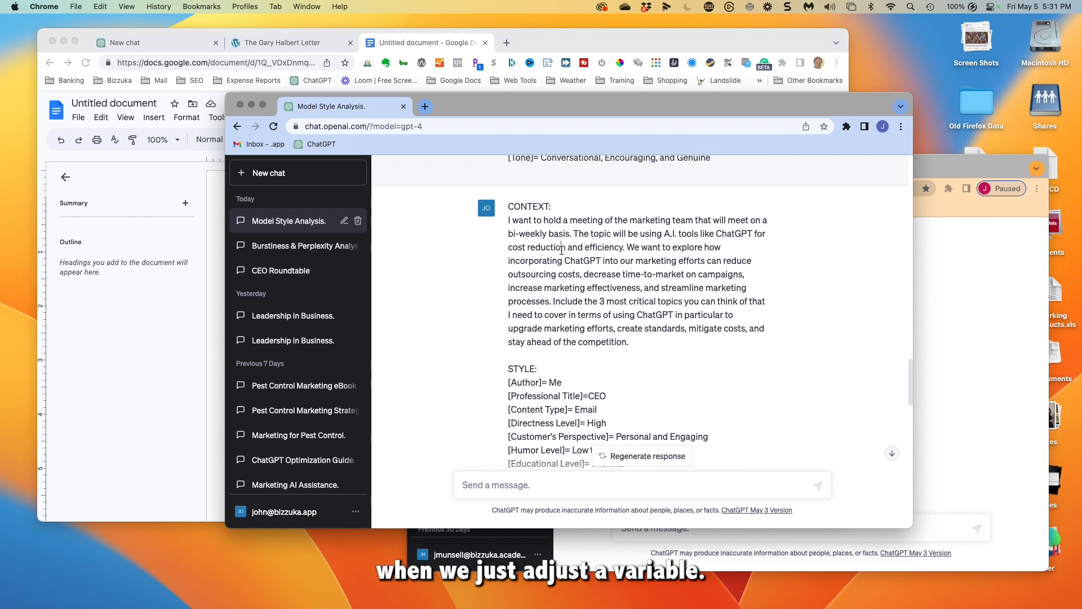
key("super+a")
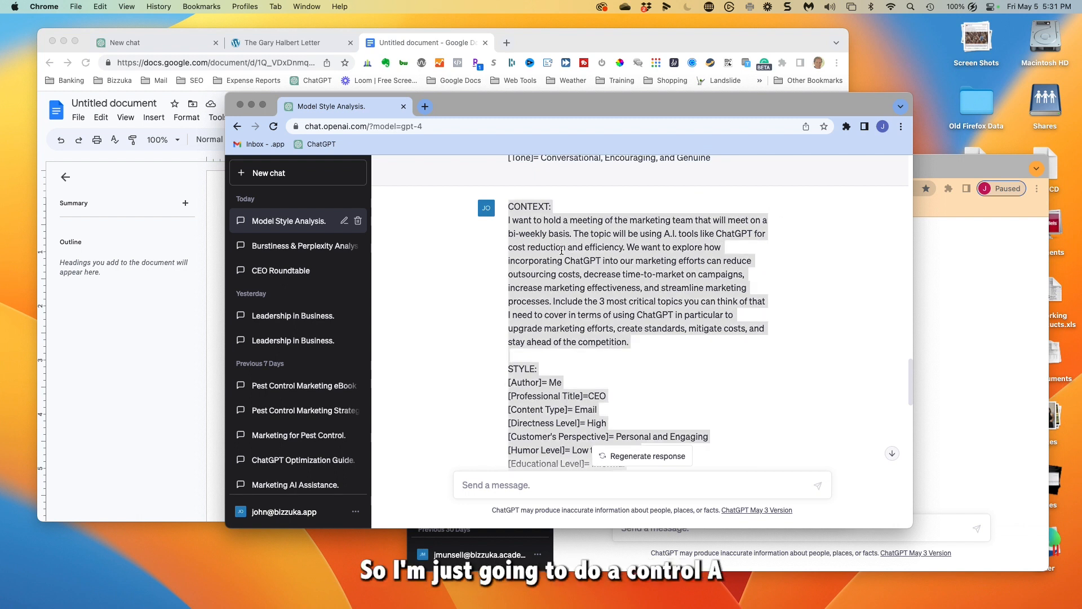
scroll(648, 255, "down", 5)
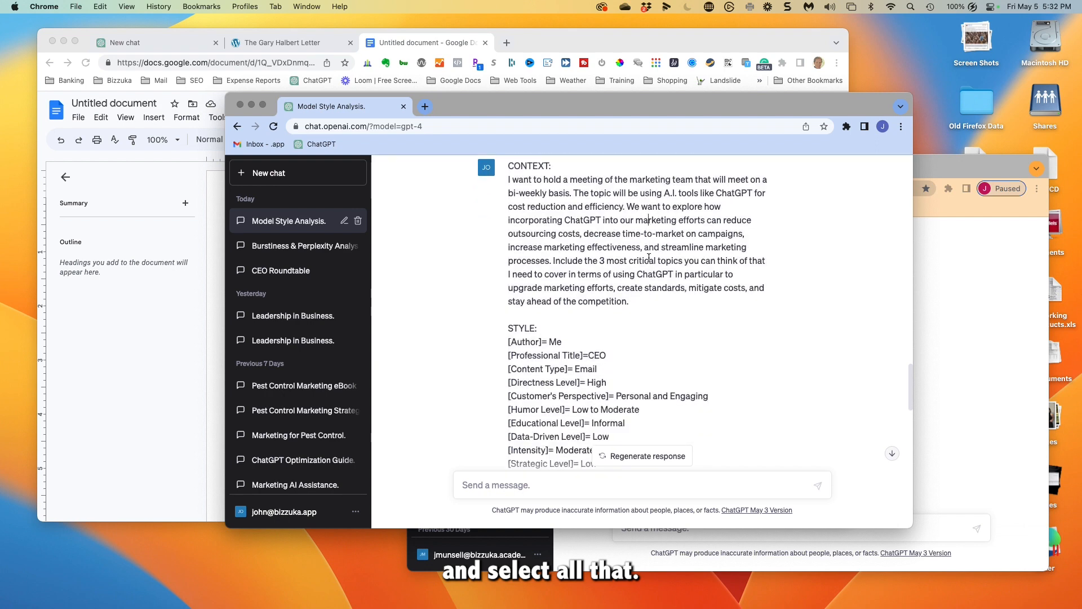
left_click(672, 327)
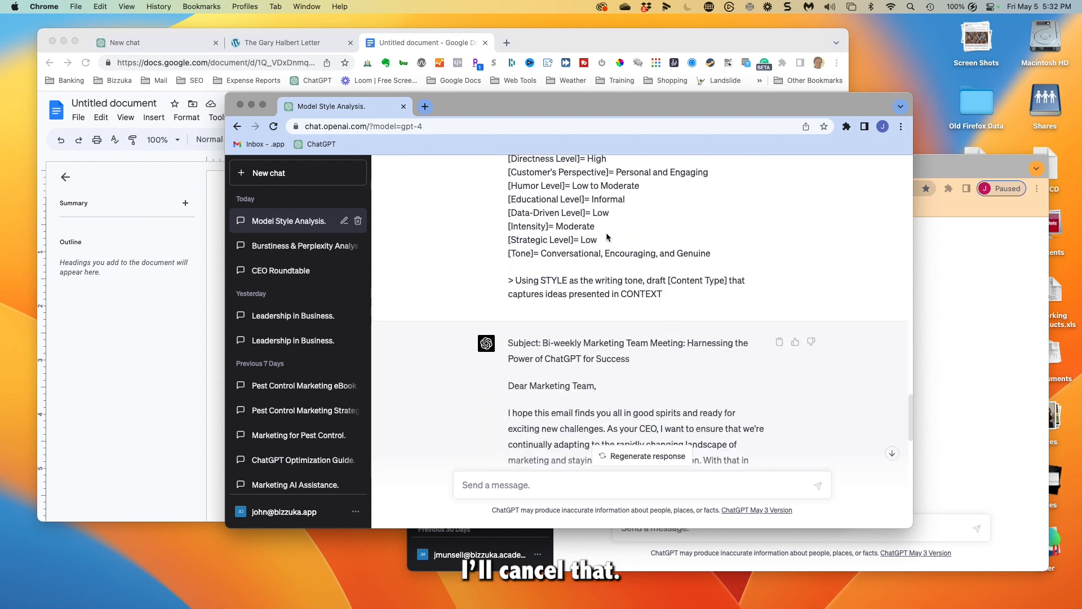
Step: Look over the sent STYLE variables, including the humor level, and paste the copied prompt into a new message
scroll(606, 233, "up", 3)
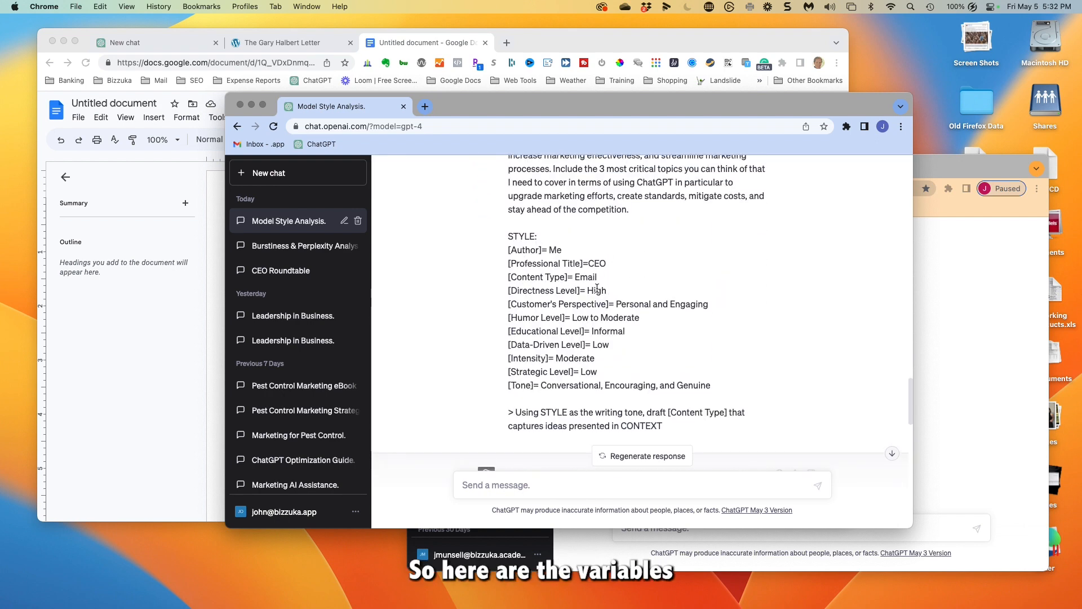
scroll(596, 289, "down", 1)
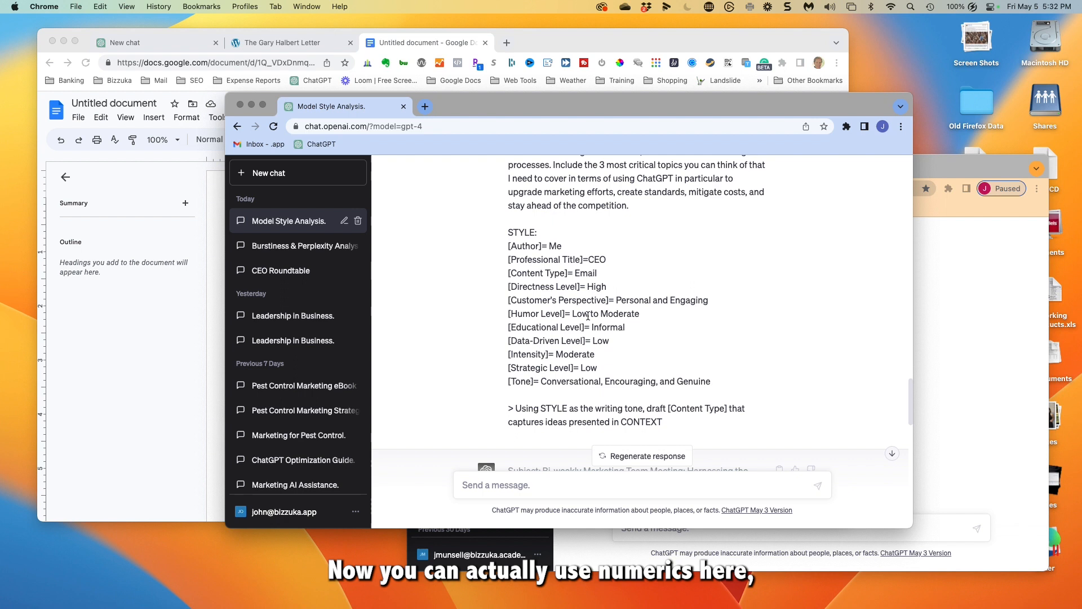
left_click_drag(638, 314, 572, 314)
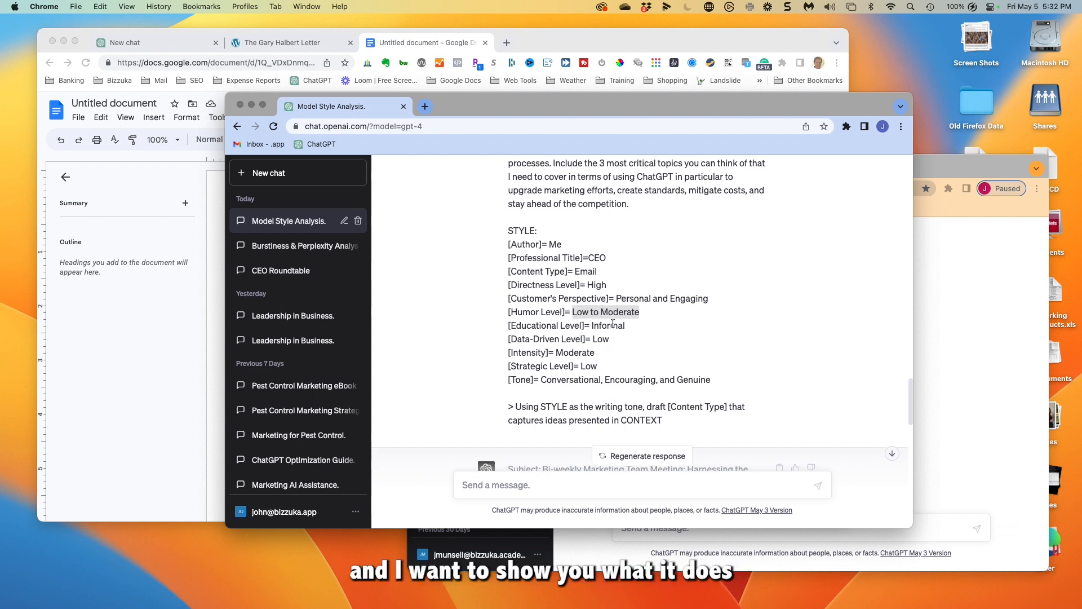
scroll(600, 318, "down", 2)
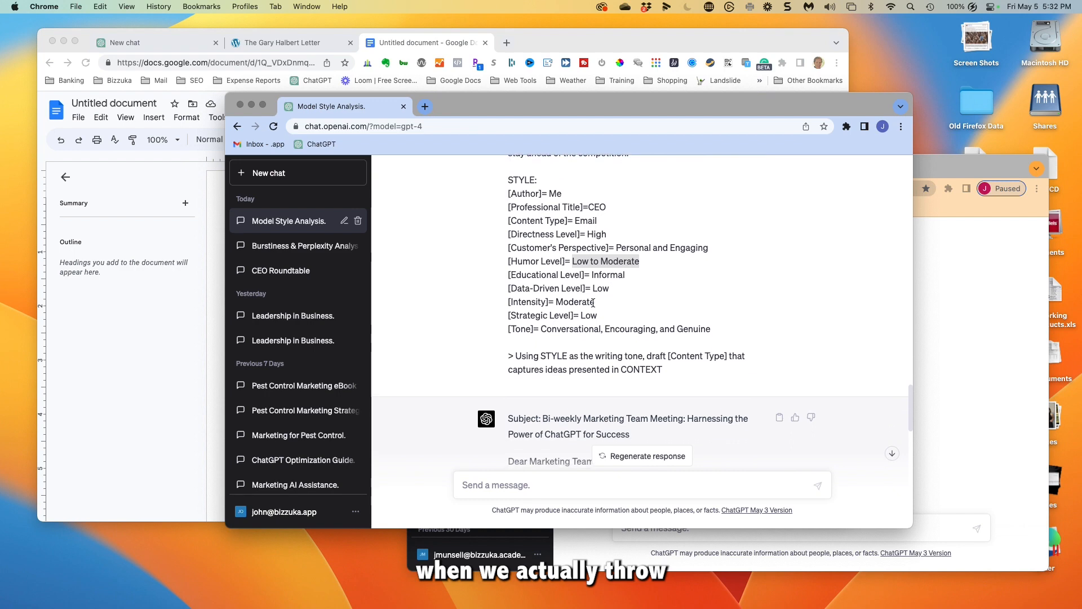
scroll(617, 295, "down", 2)
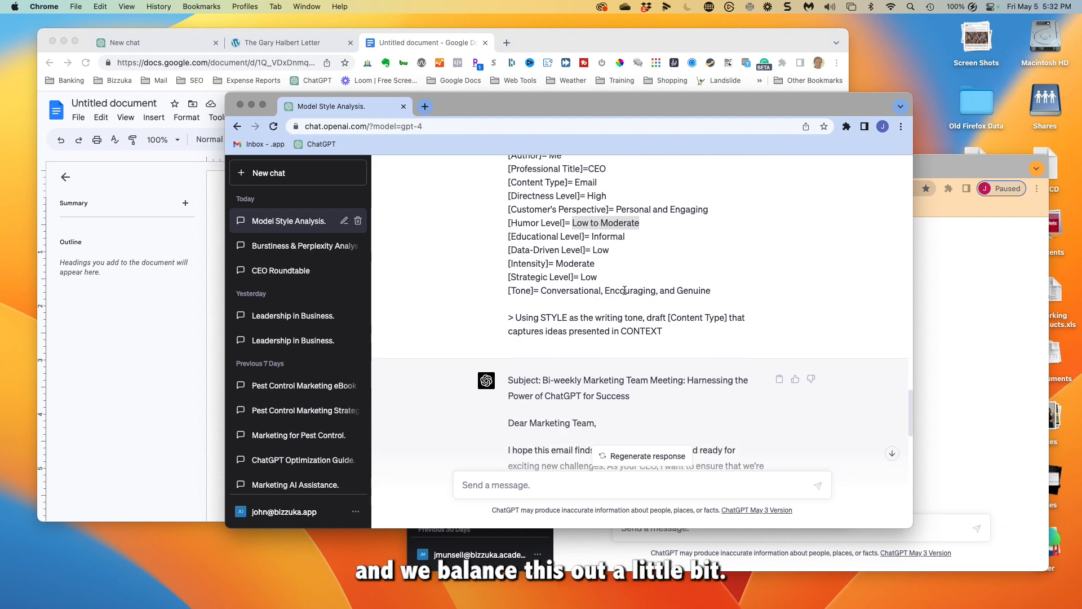
scroll(572, 293, "down", 10)
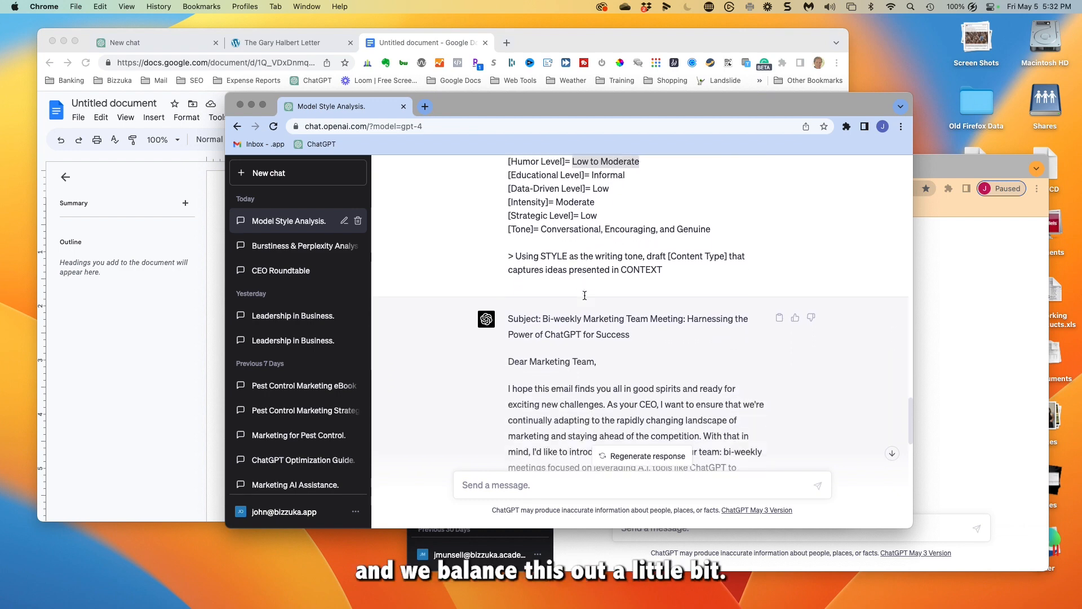
left_click(510, 483)
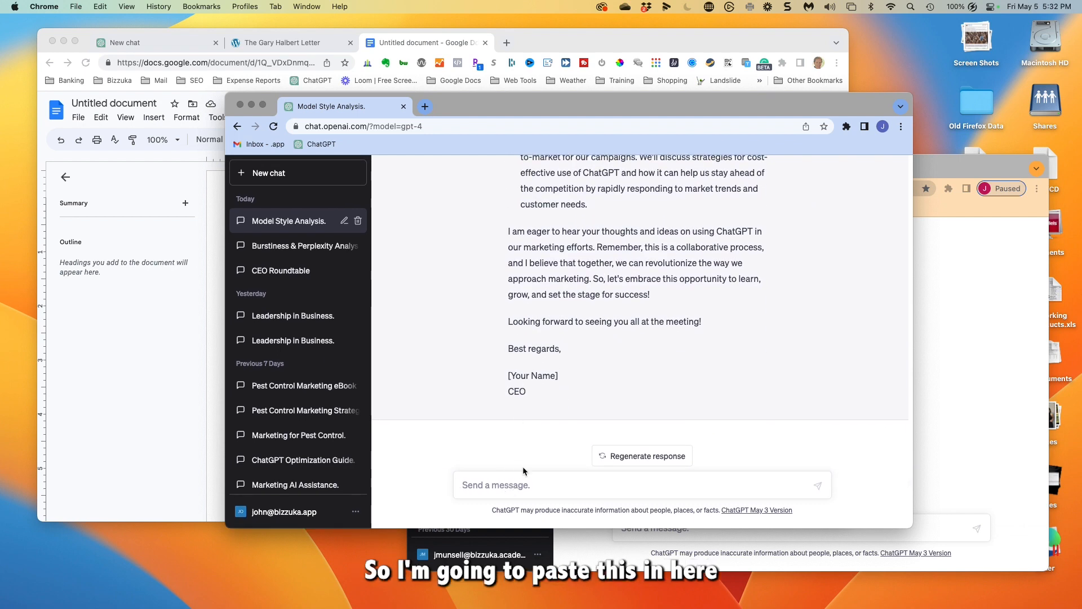
key("super+v")
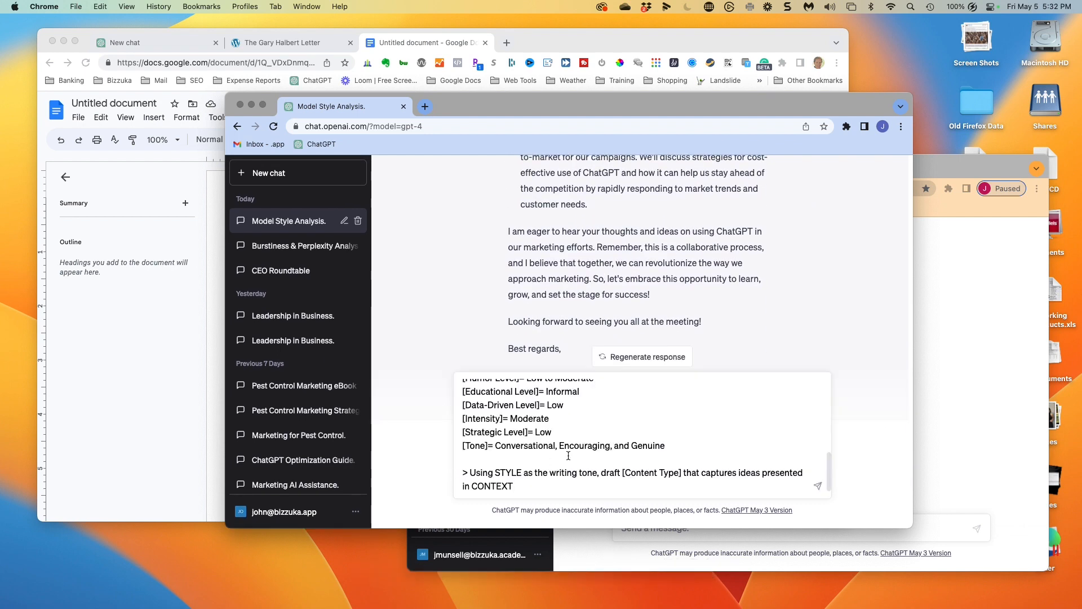
Step: Set [Humor Level] to 2 in the STYLE section of the pasted prompt
scroll(568, 455, "up", 3)
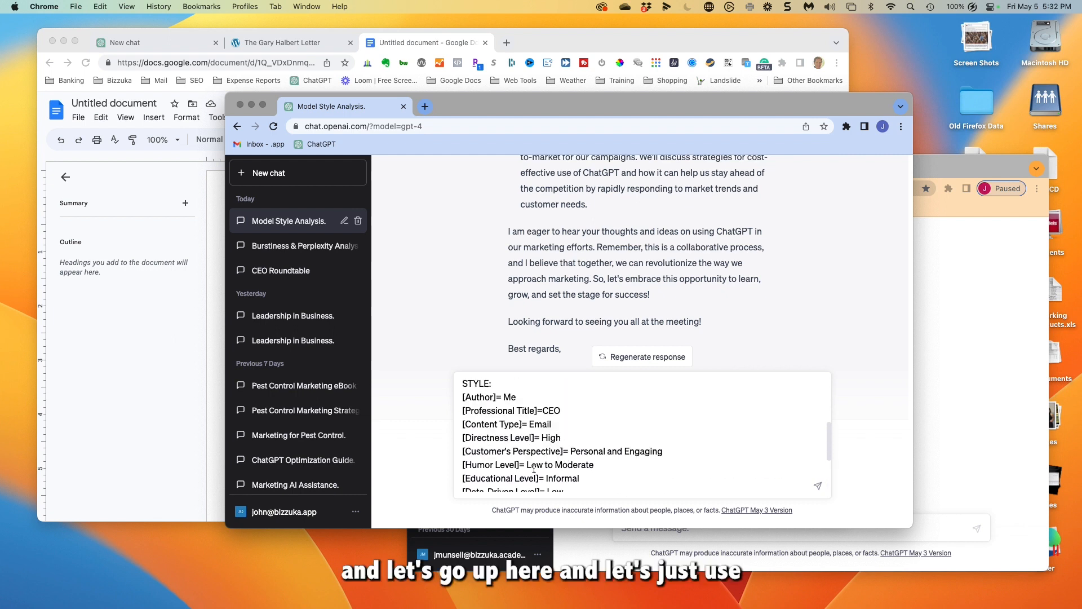
left_click_drag(527, 467, 595, 463)
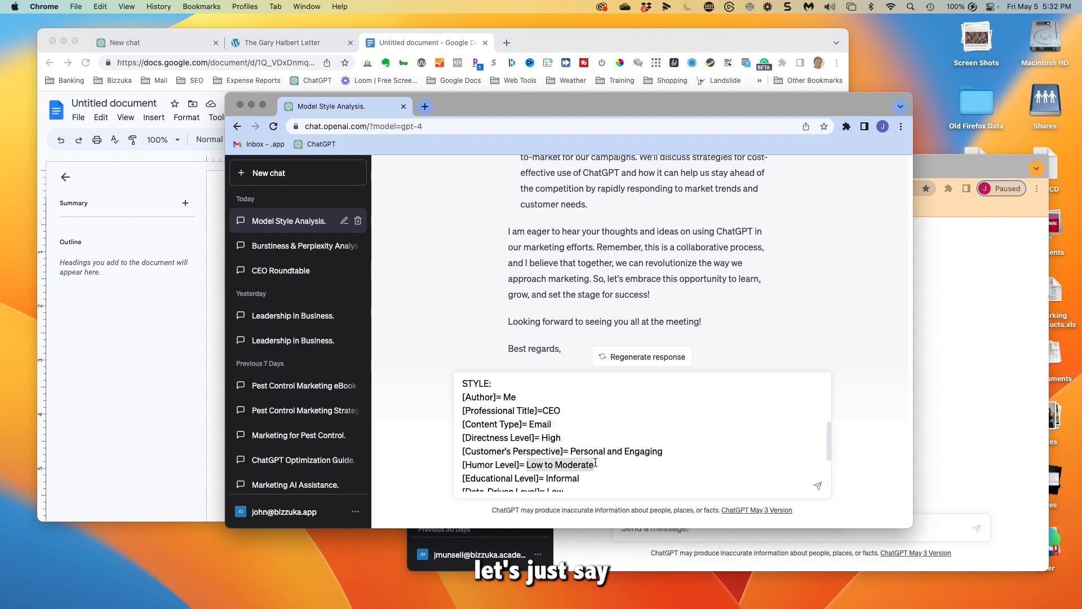
type("2")
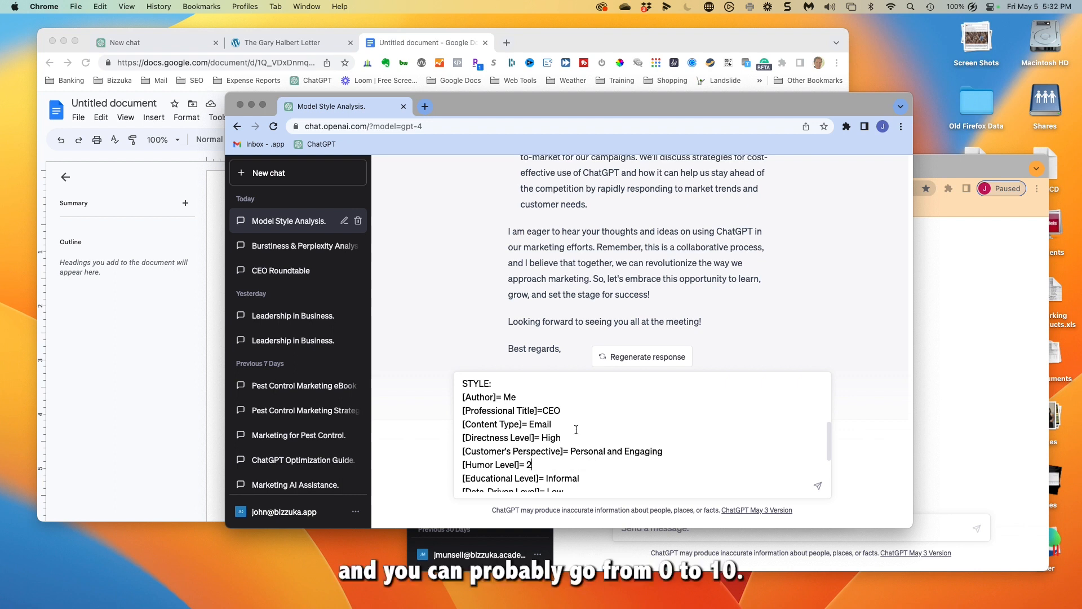
Step: Check the remaining STYLE variables through the closing drafting instruction and submit the revised prompt to generate another email
scroll(576, 430, "down", 3)
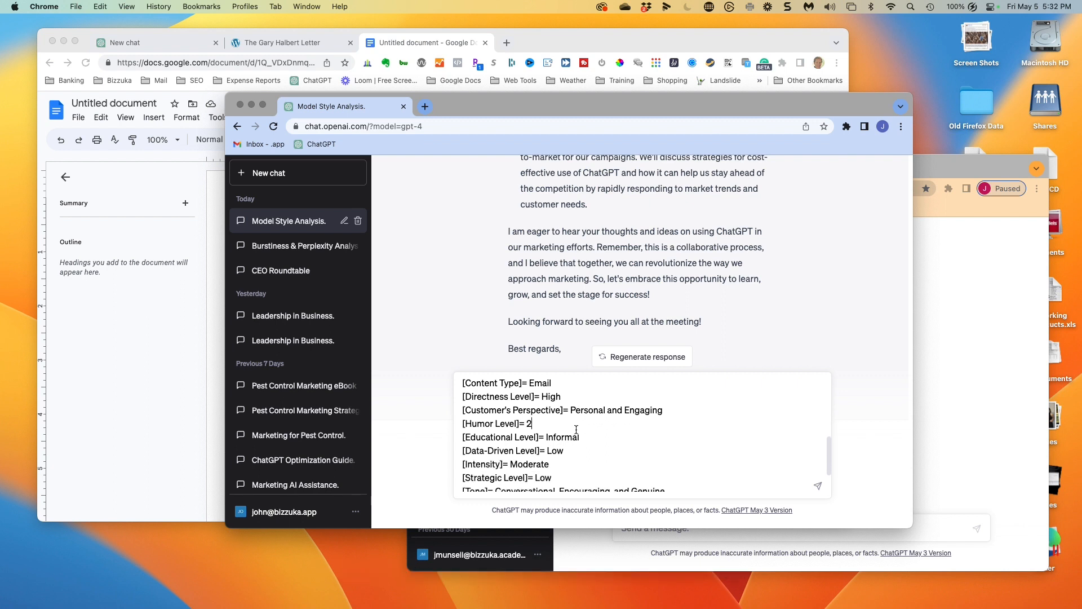
scroll(576, 429, "down", 3)
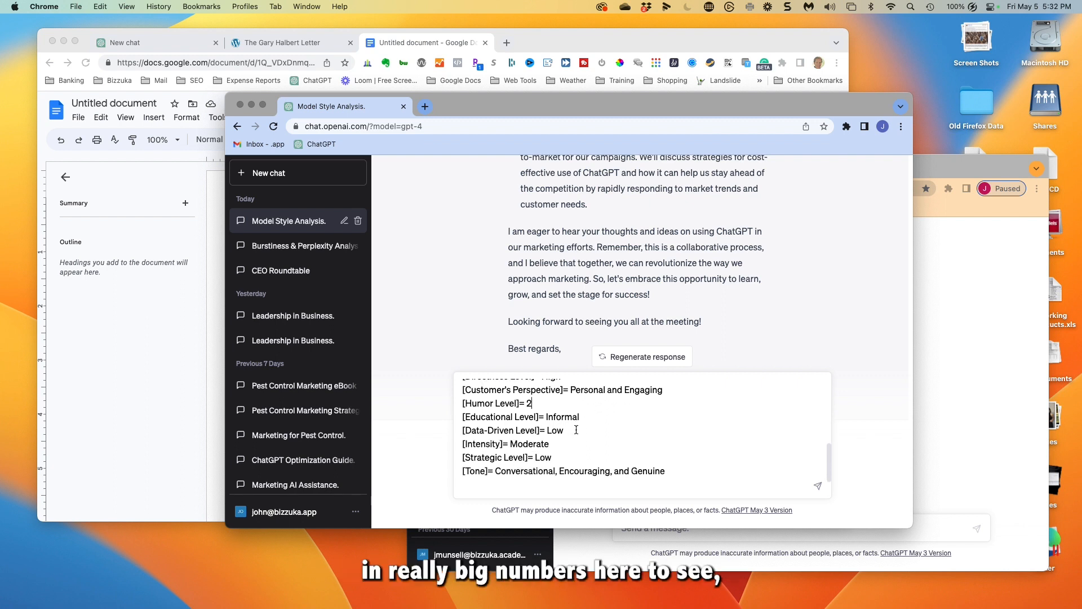
scroll(576, 429, "down", 1)
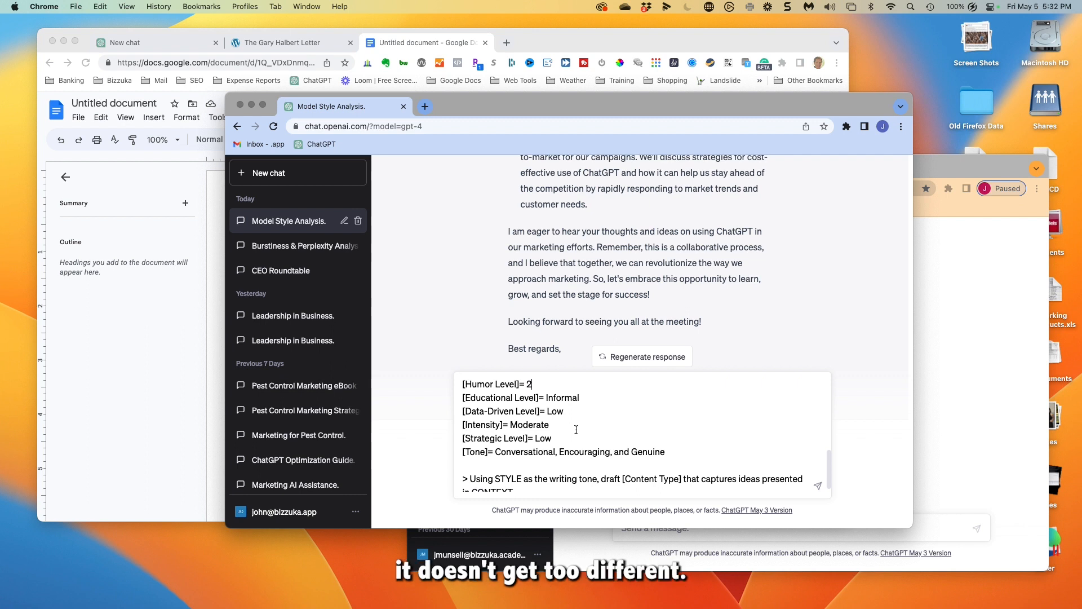
scroll(576, 429, "down", 1)
left_click(571, 484)
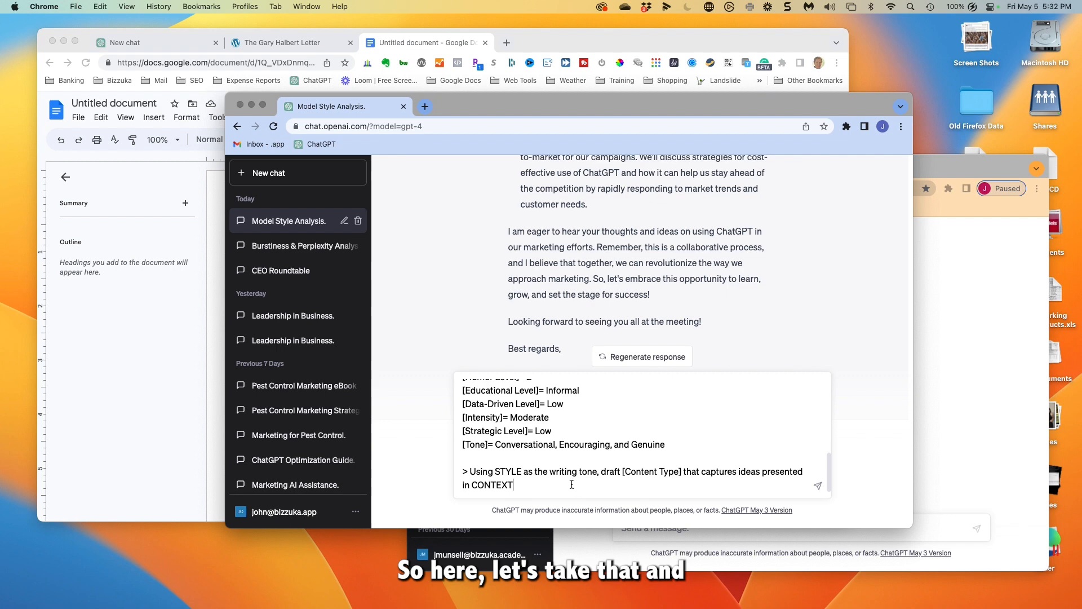
key("Return")
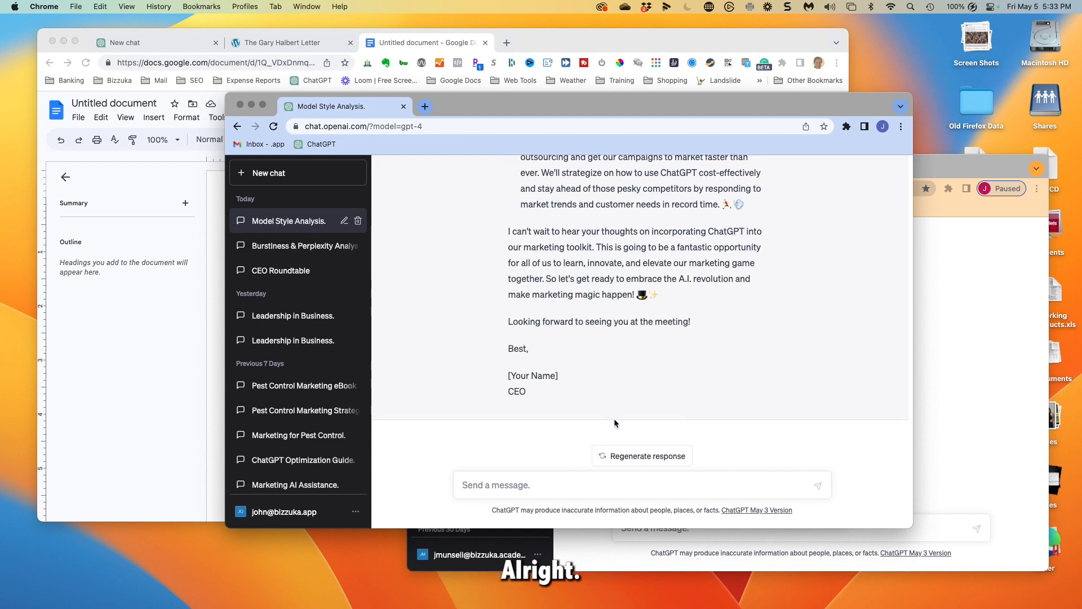
Step: Read through the newly generated email from its subject line to its topics, and paste the copied prompt into a new message
left_click(593, 493)
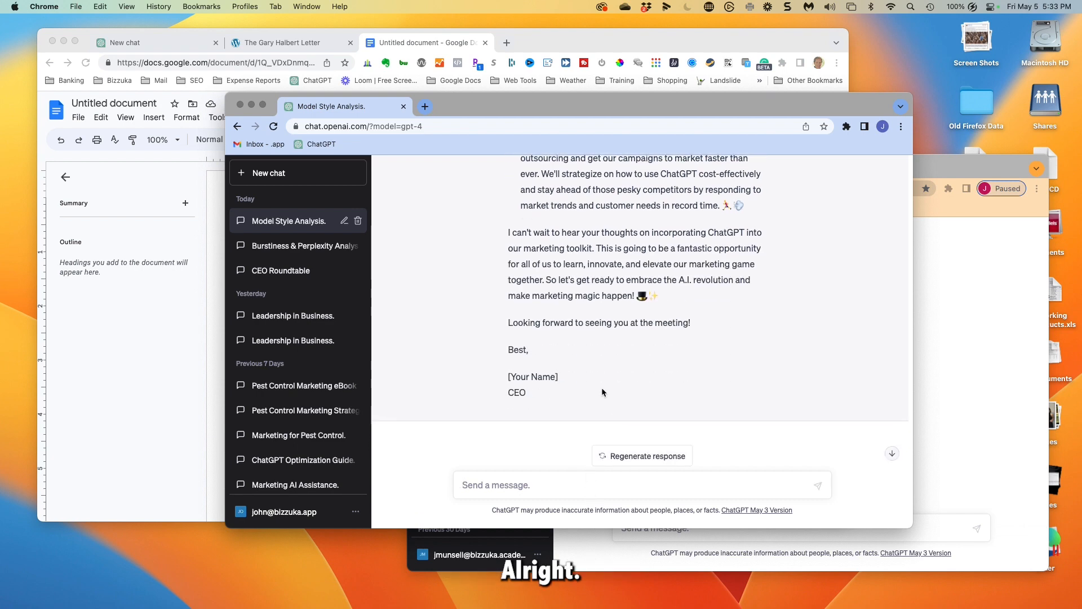
scroll(600, 388, "up", 10)
scroll(602, 390, "up", 1)
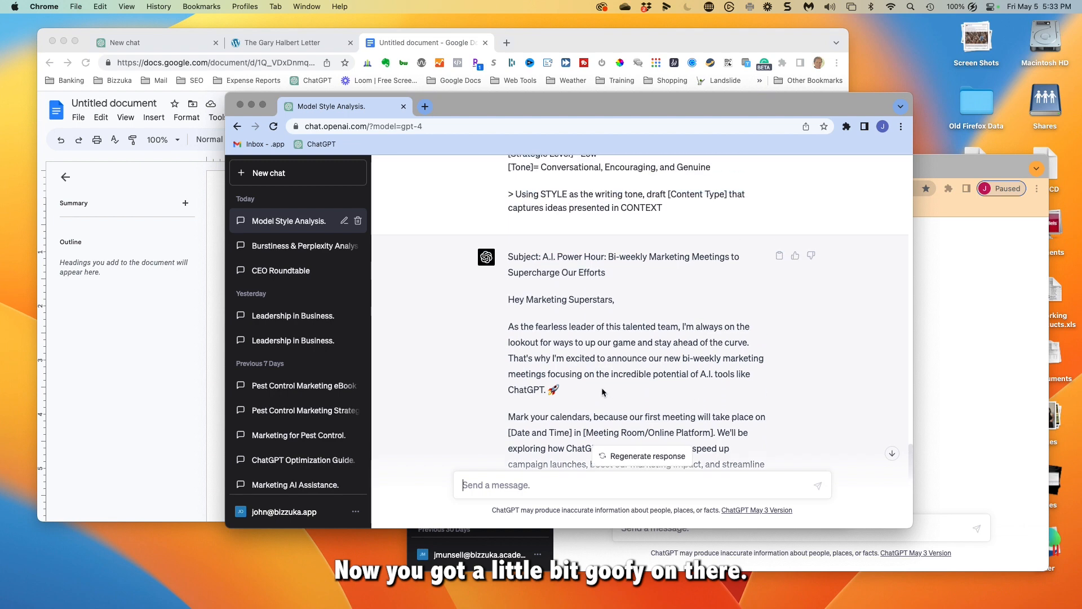
scroll(575, 405, "down", 1)
scroll(576, 402, "down", 10)
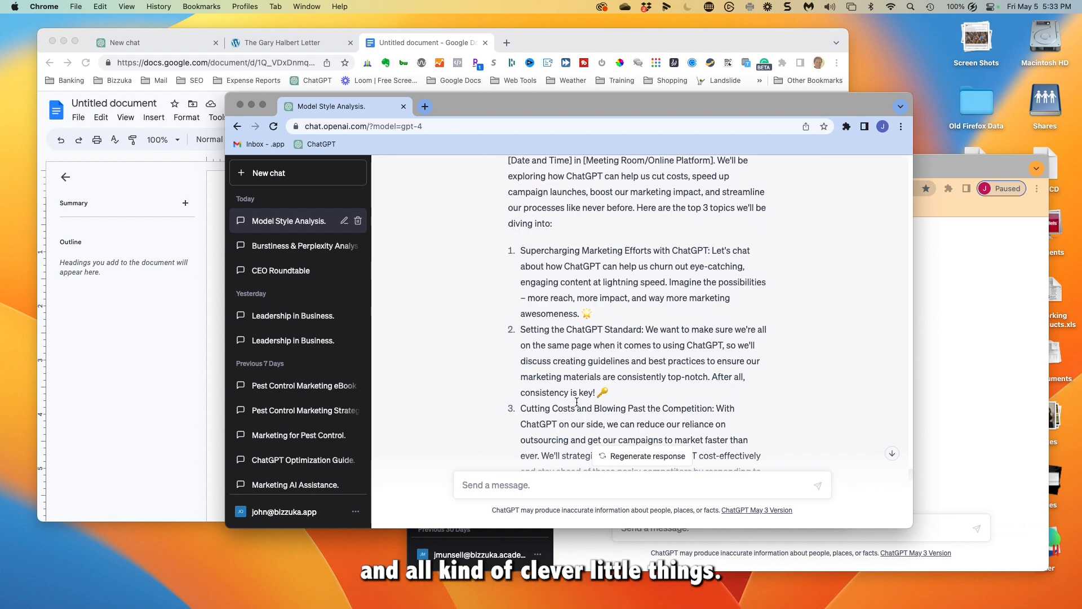
left_click(541, 486)
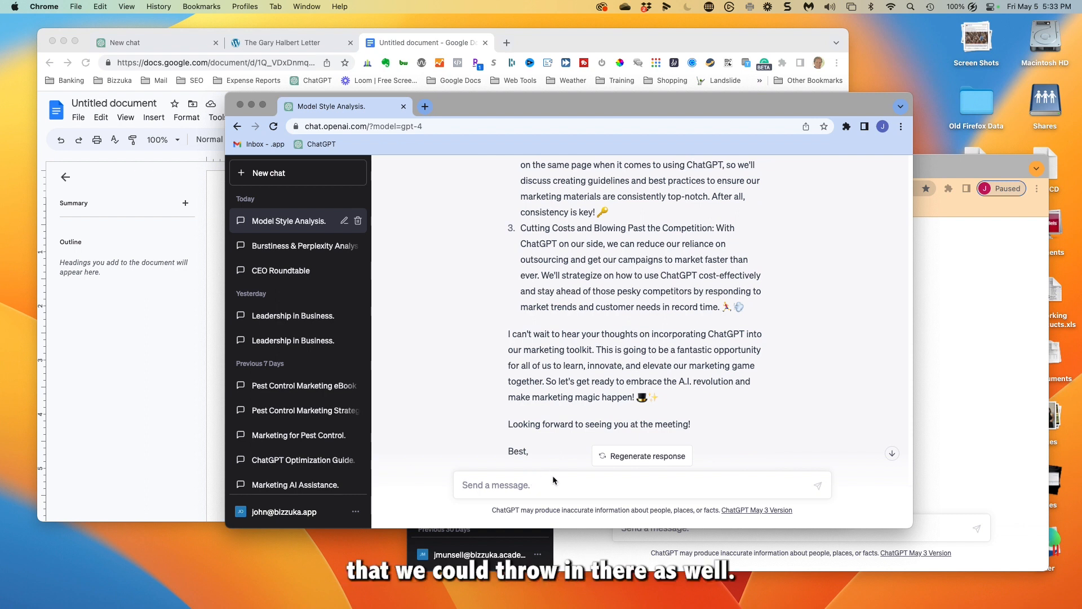
key("super+v")
Step: Set [Humor Level] to 0 in the STYLE section of the newly pasted prompt
scroll(552, 478, "up", 3)
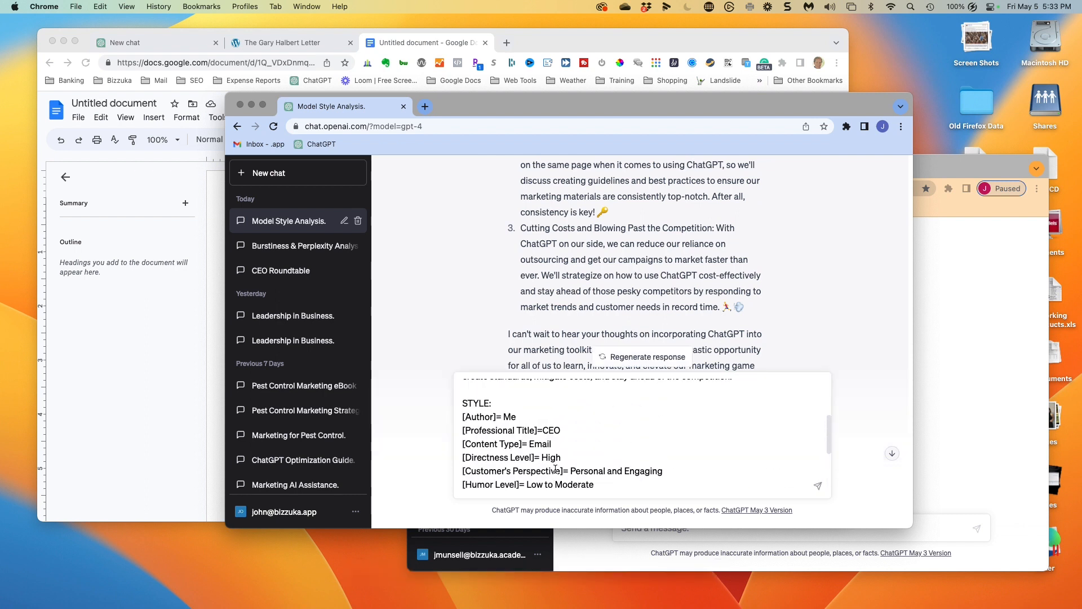
scroll(555, 469, "down", 3)
scroll(561, 438, "down", 3)
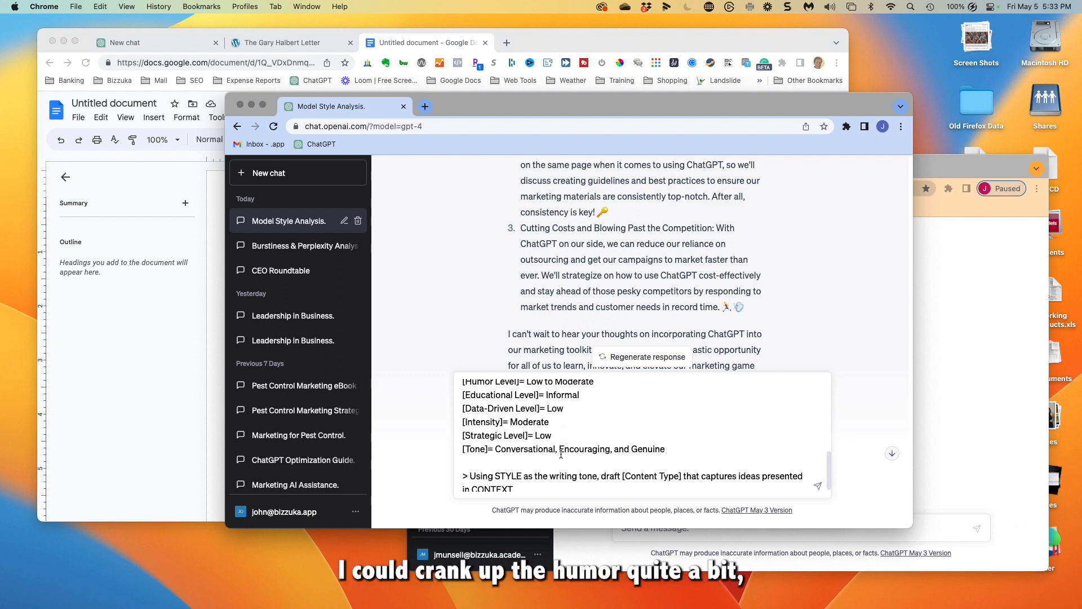
scroll(560, 453, "up", 3)
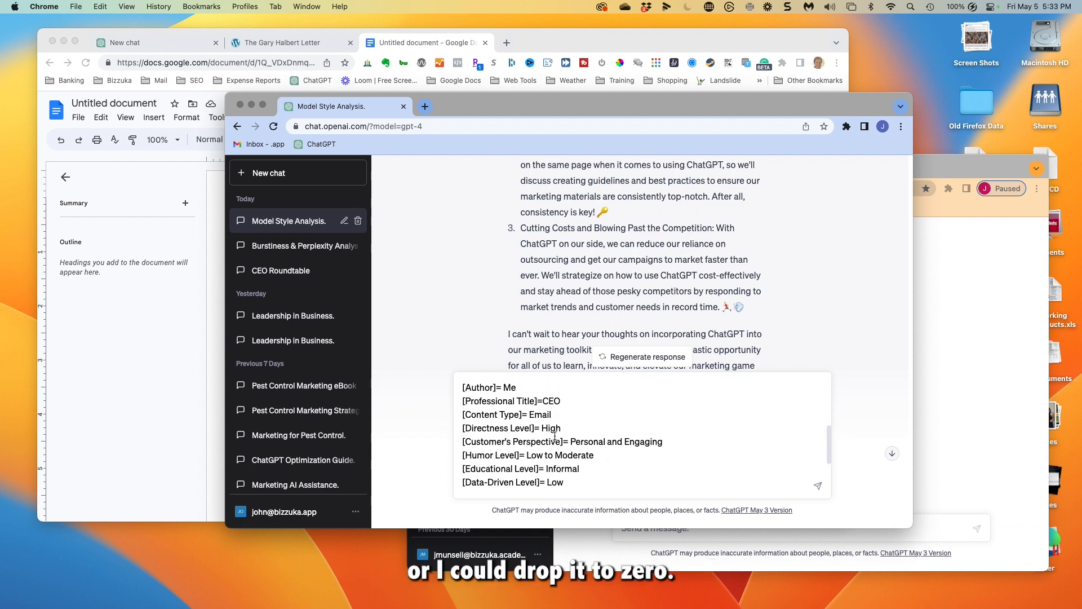
left_click_drag(527, 457, 592, 451)
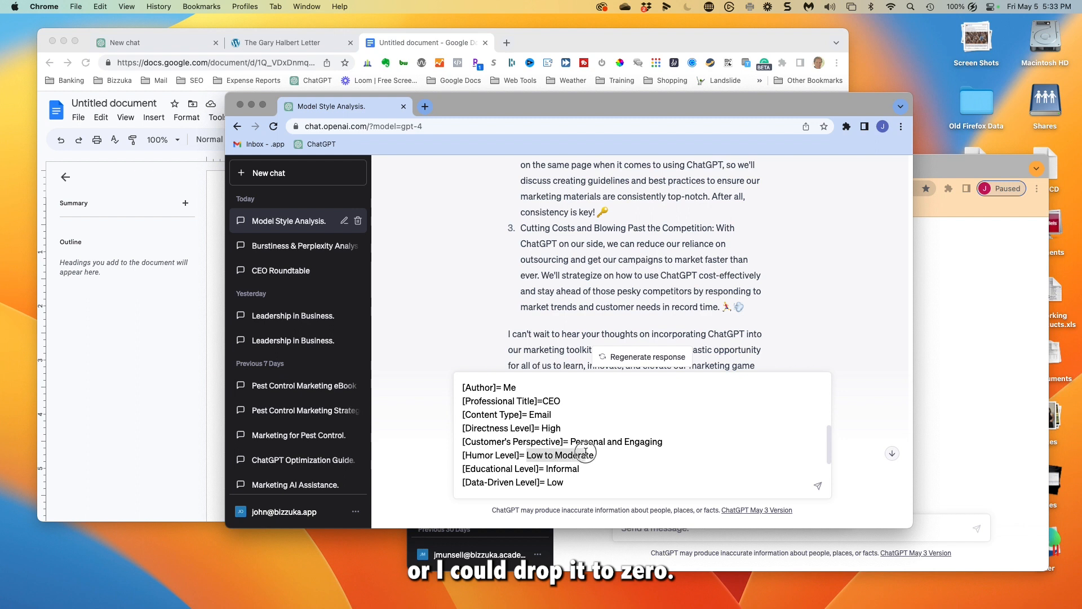
type("0")
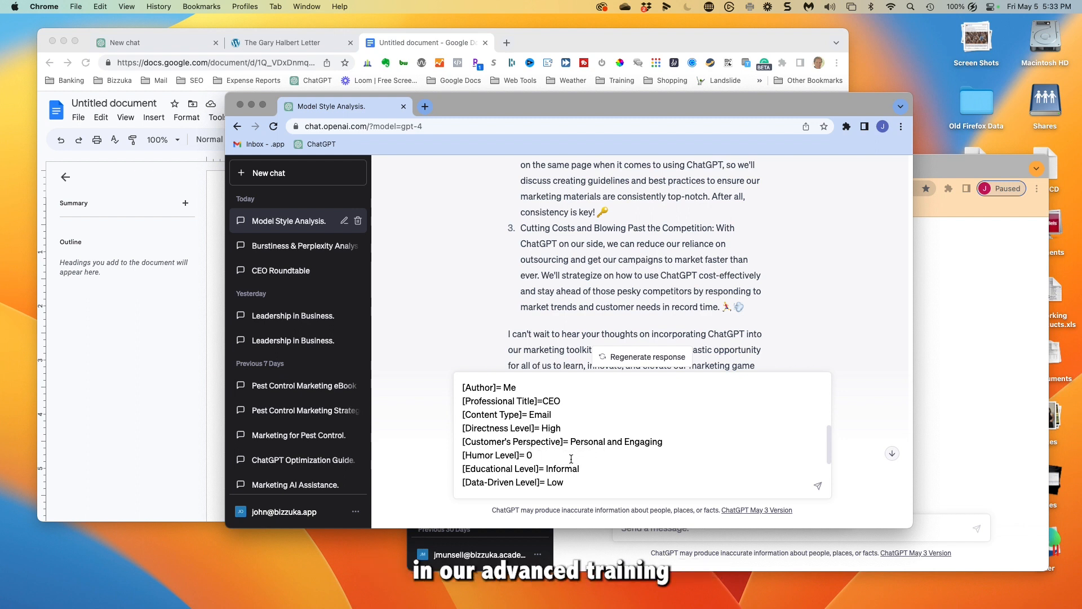
Step: Set [Intensity] to High and [Educational Level] to 9th grade in the STYLE section
scroll(570, 458, "down", 5)
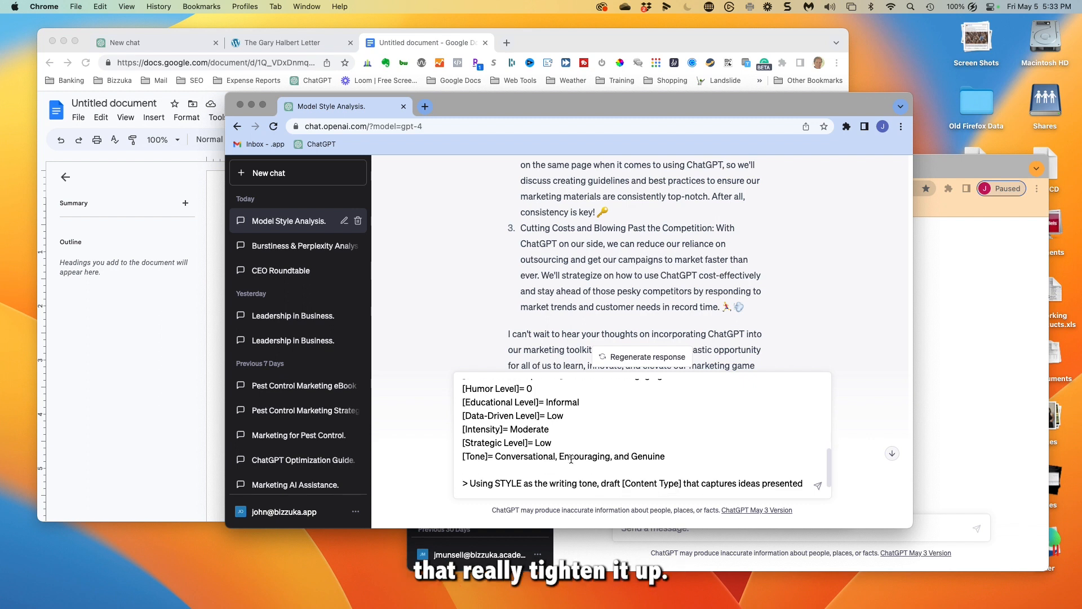
double_click(528, 430)
type("High")
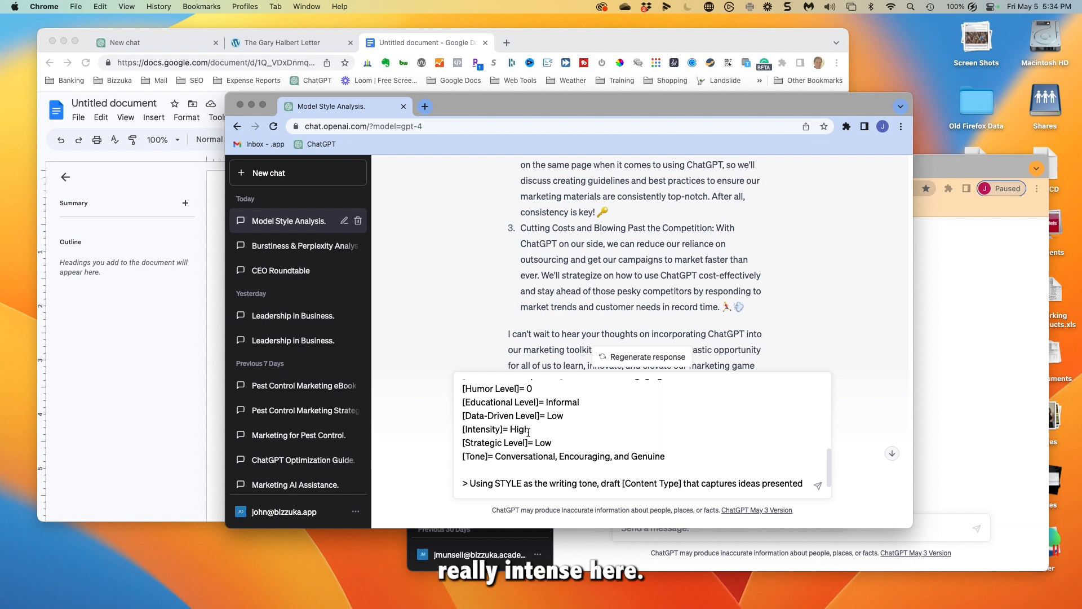
double_click(557, 402)
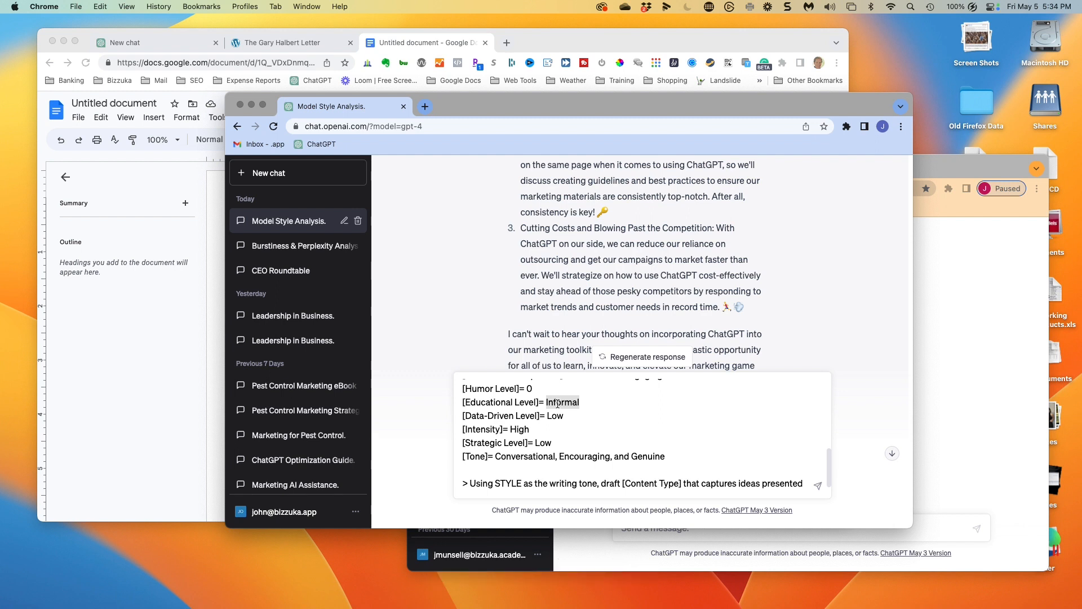
type("9th grade")
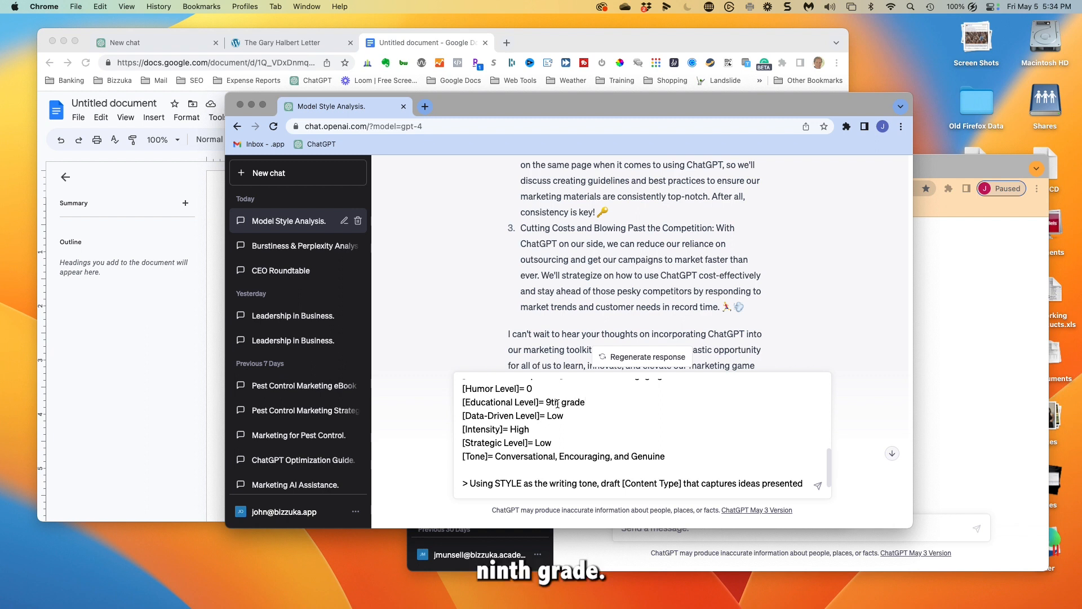
Step: Set [Strategic Level] to High in the STYLE section and submit the prompt to generate a new email
scroll(624, 421, "down", 1)
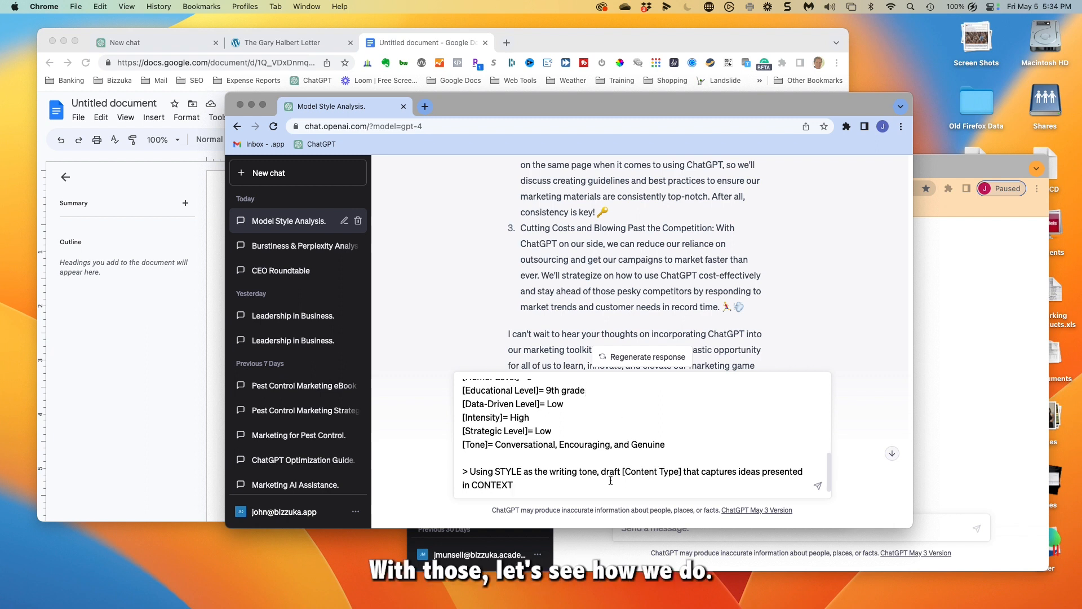
double_click(541, 431)
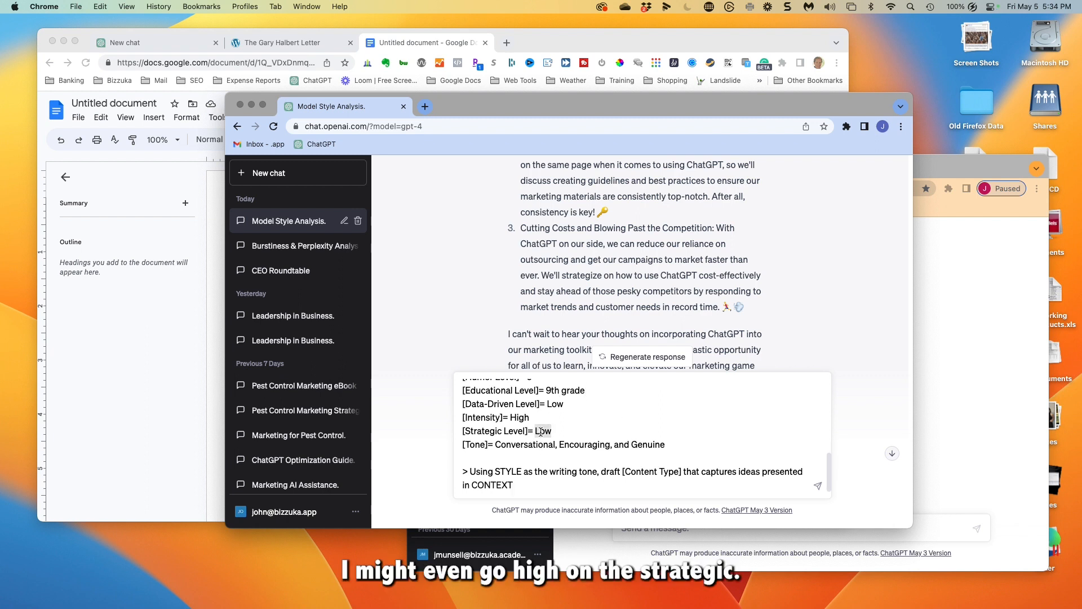
type("High")
left_click(535, 489)
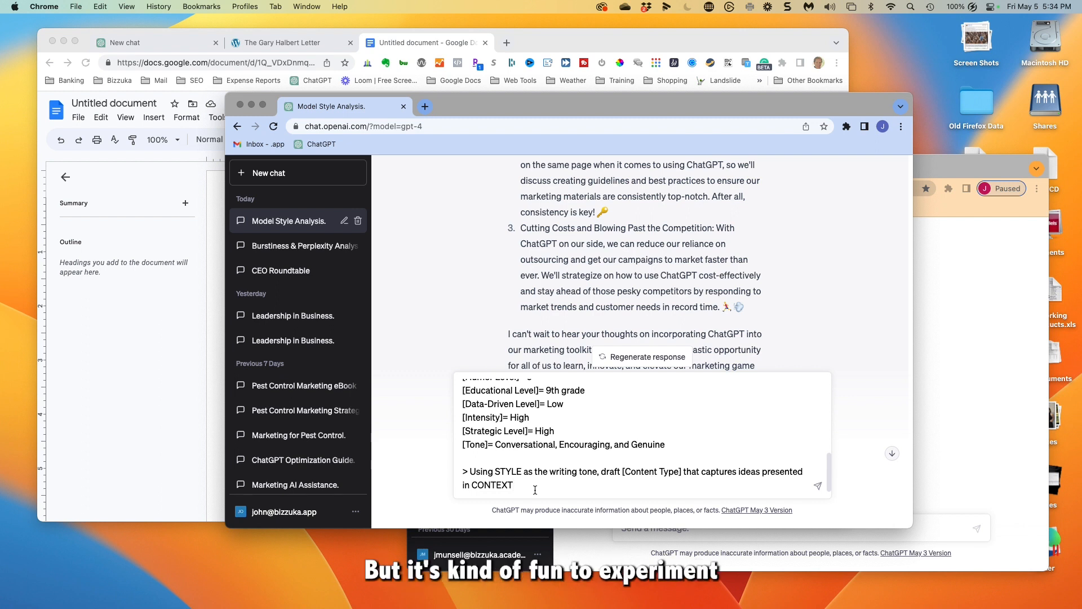
key("Return")
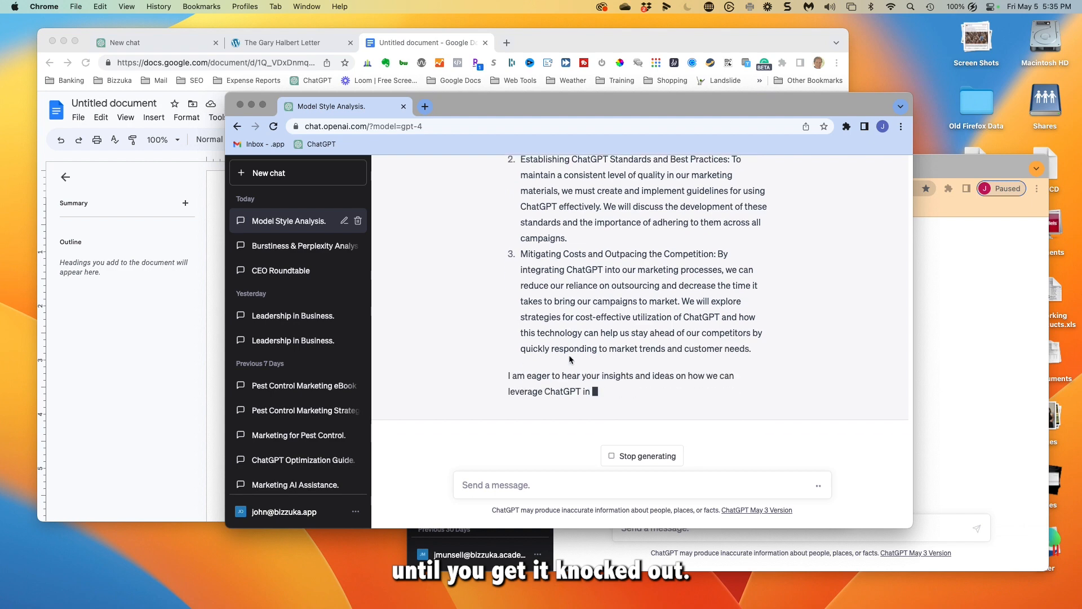
Step: Compare the opening lines and meeting announcement of the latest email with the previous draft, and check the STYLE variables behind that earlier draft
scroll(573, 359, "up", 3)
scroll(572, 359, "up", 5)
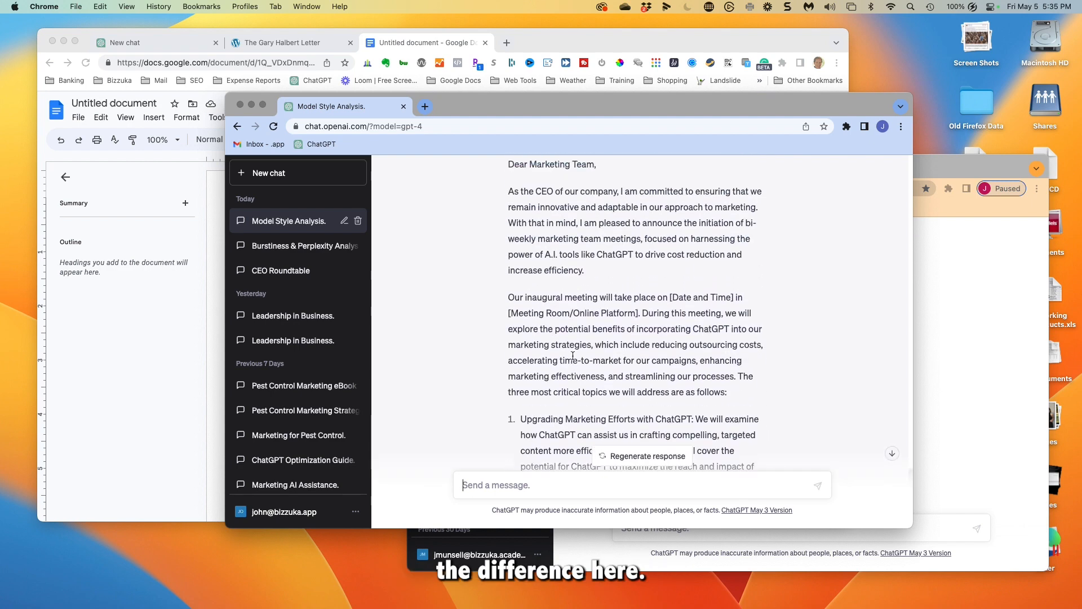
left_click_drag(508, 316, 662, 315)
scroll(515, 257, "up", 2)
left_click_drag(502, 252, 620, 257)
scroll(612, 293, "up", 5)
scroll(613, 298, "down", 20)
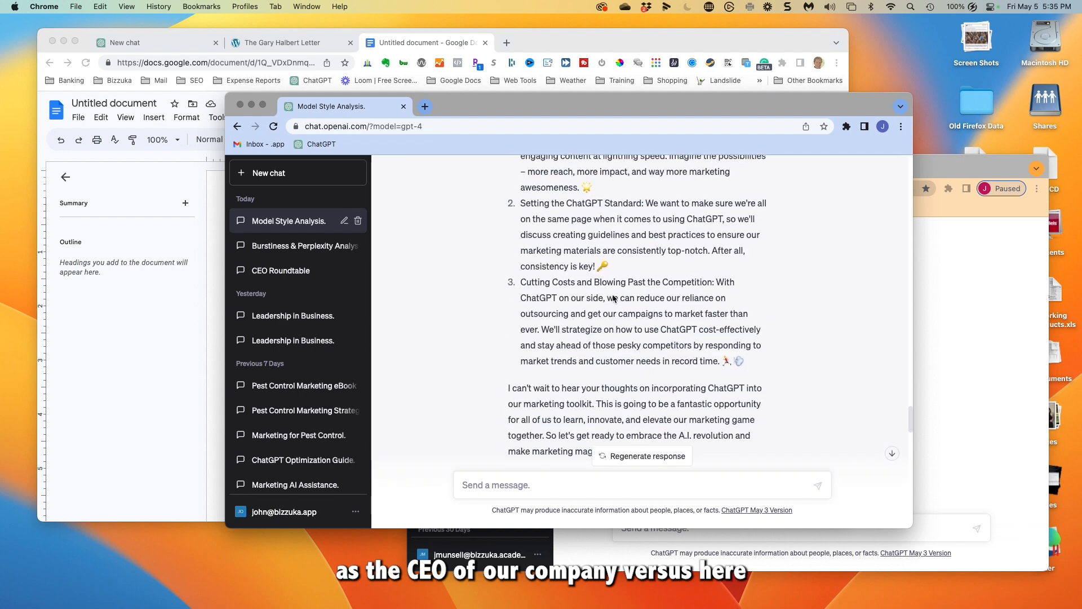
scroll(613, 295, "up", 1)
left_click_drag(508, 267, 675, 266)
scroll(649, 295, "down", 4)
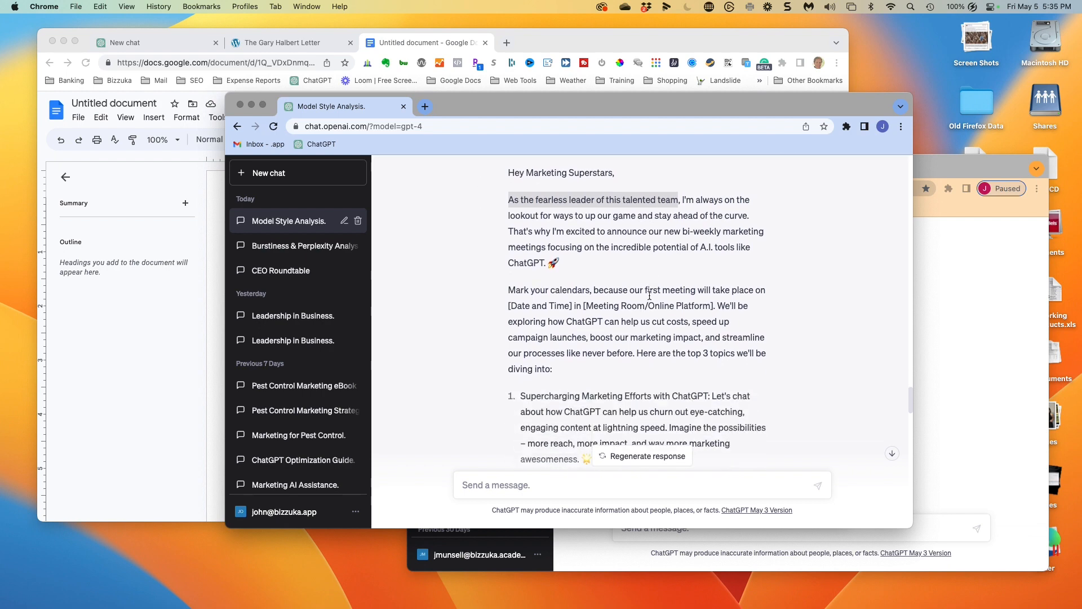
scroll(648, 295, "down", 1)
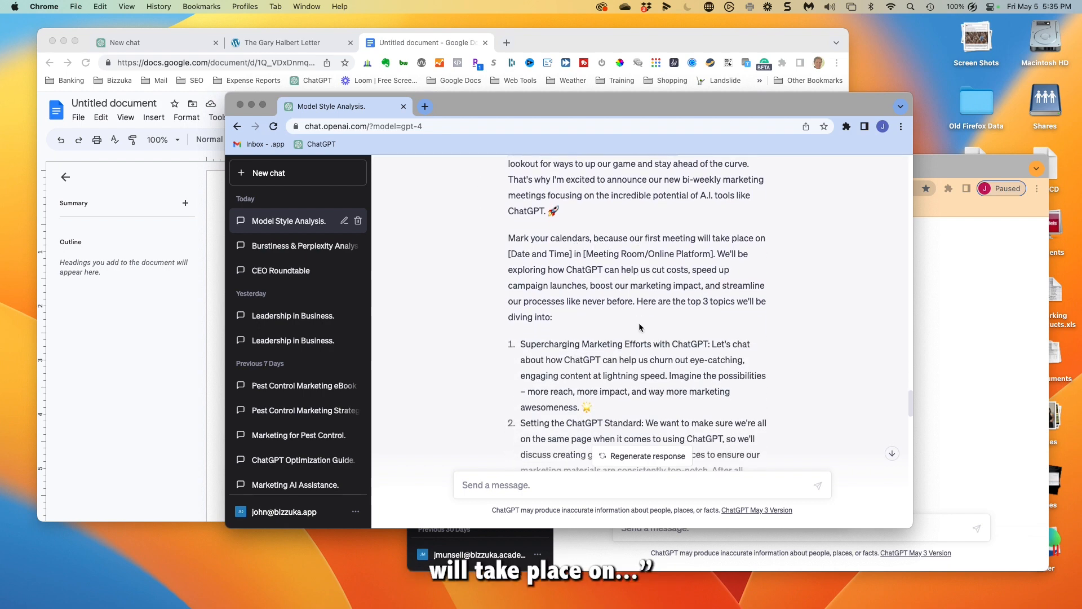
scroll(637, 323, "up", 10)
scroll(638, 328, "up", 2)
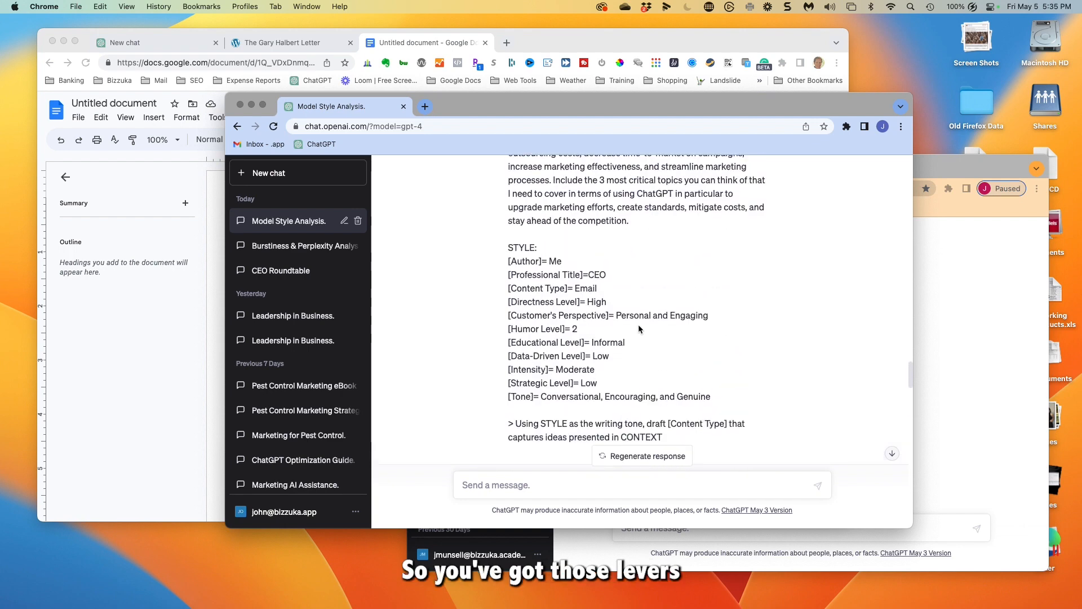